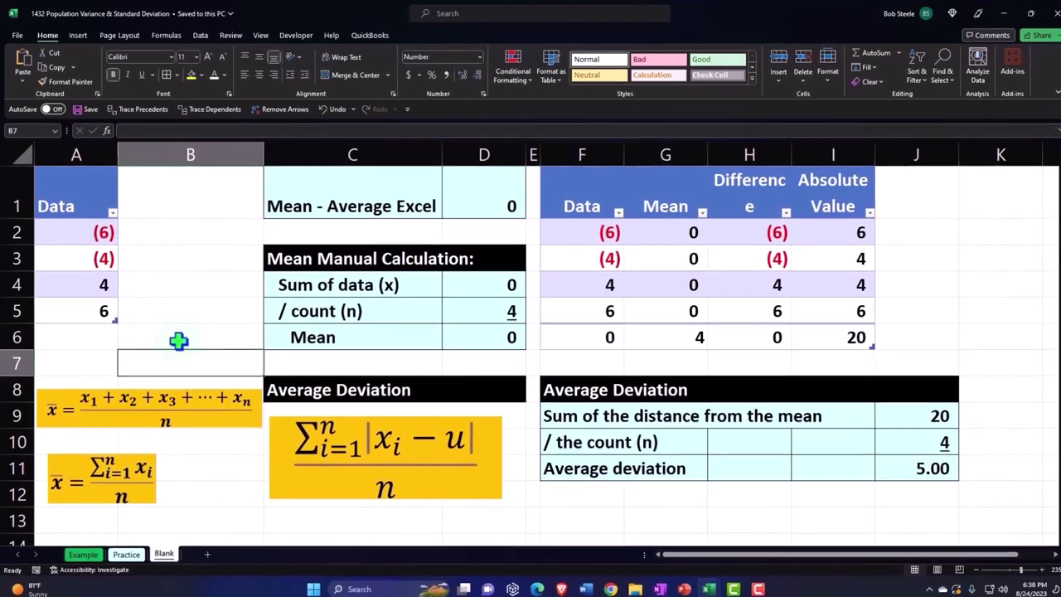
pyautogui.click(382, 398)
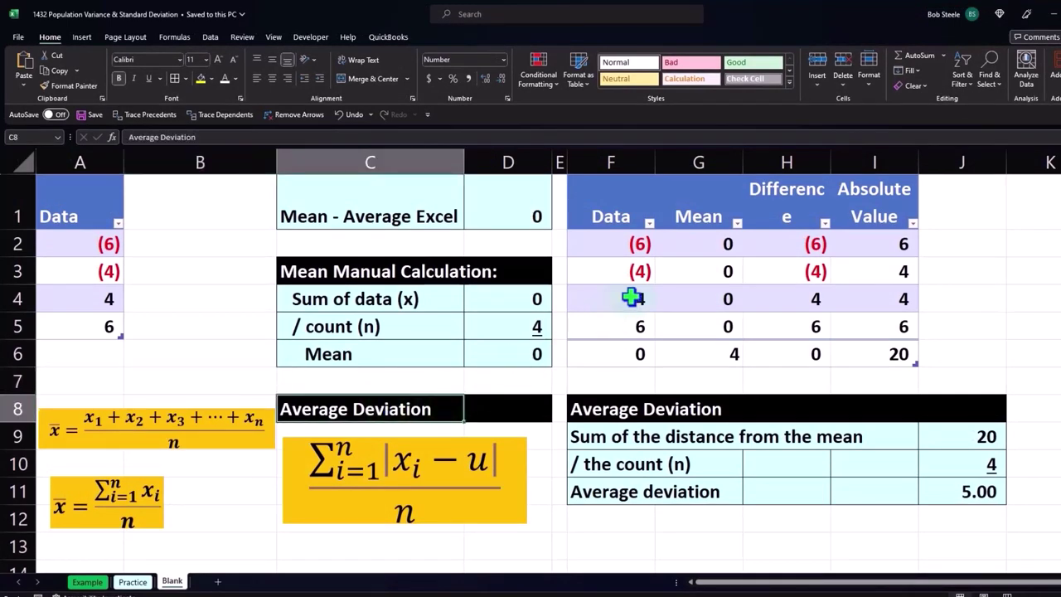
pyautogui.click(691, 217)
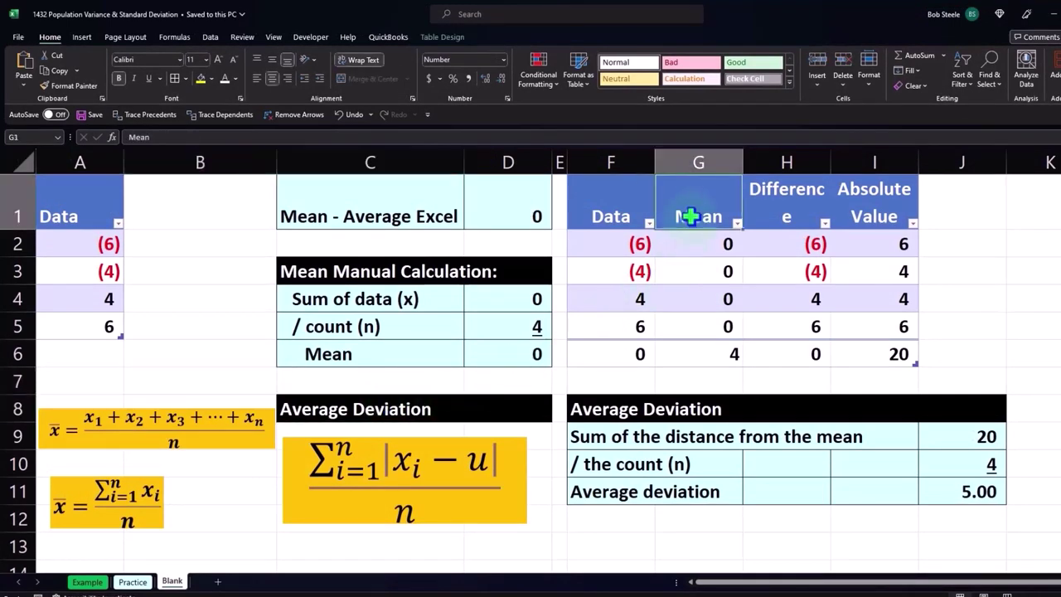
pyautogui.click(602, 217)
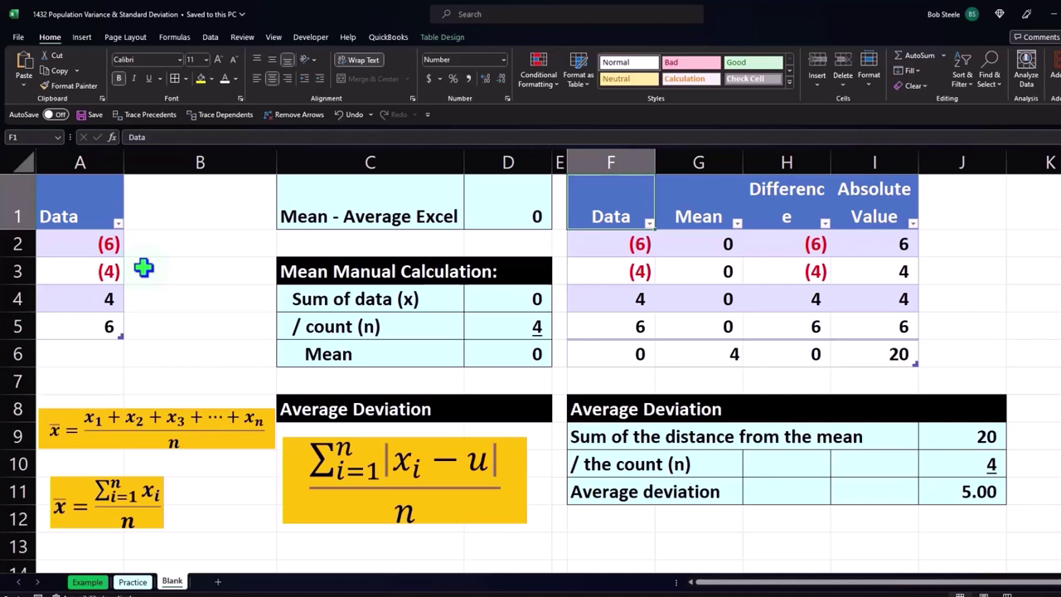
pyautogui.click(625, 242)
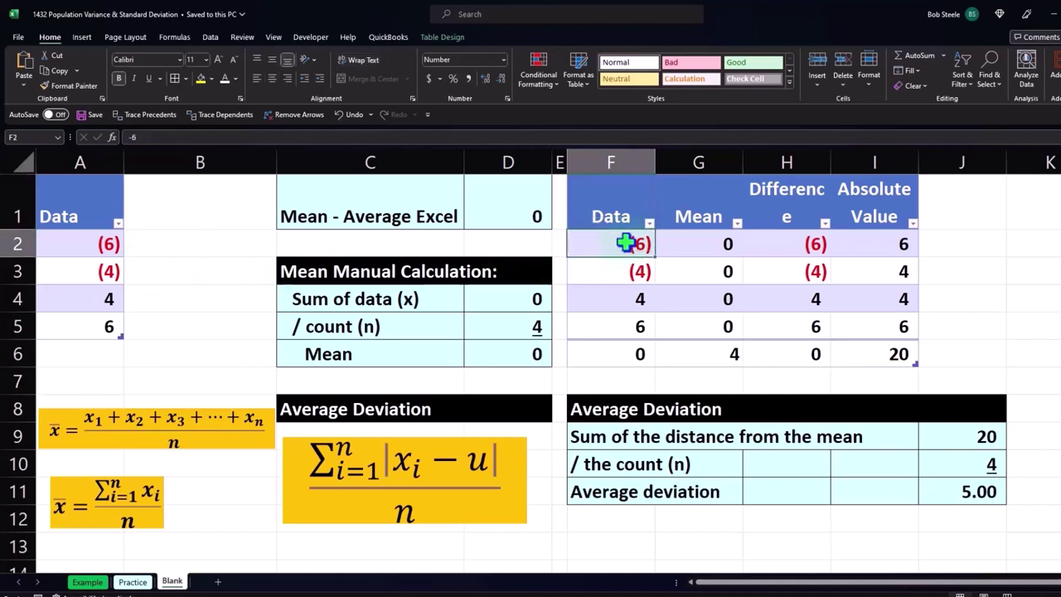
pyautogui.press('Right')
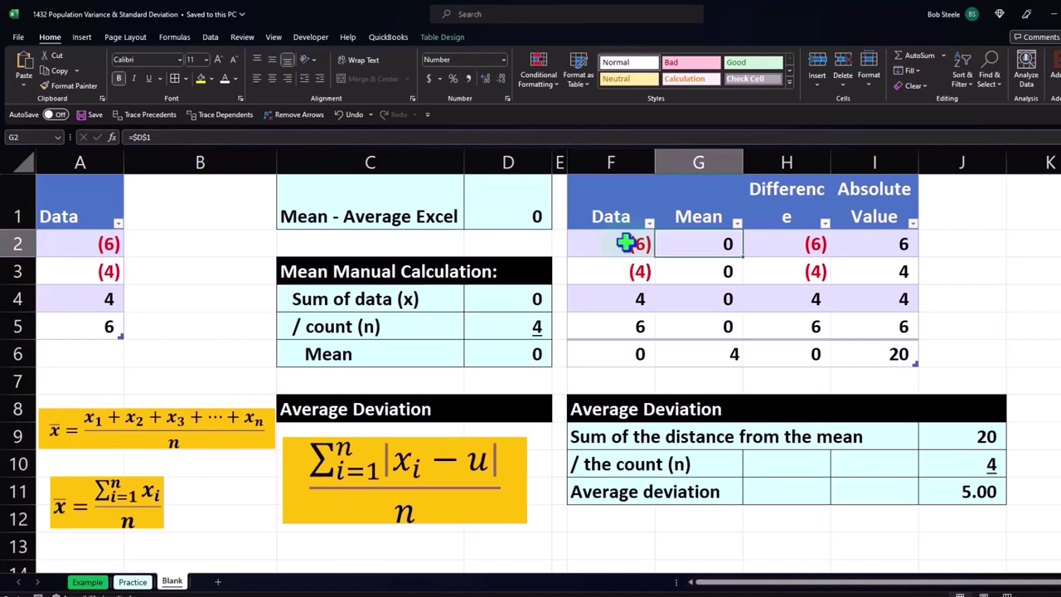
pyautogui.press('Right')
pyautogui.press('Right')
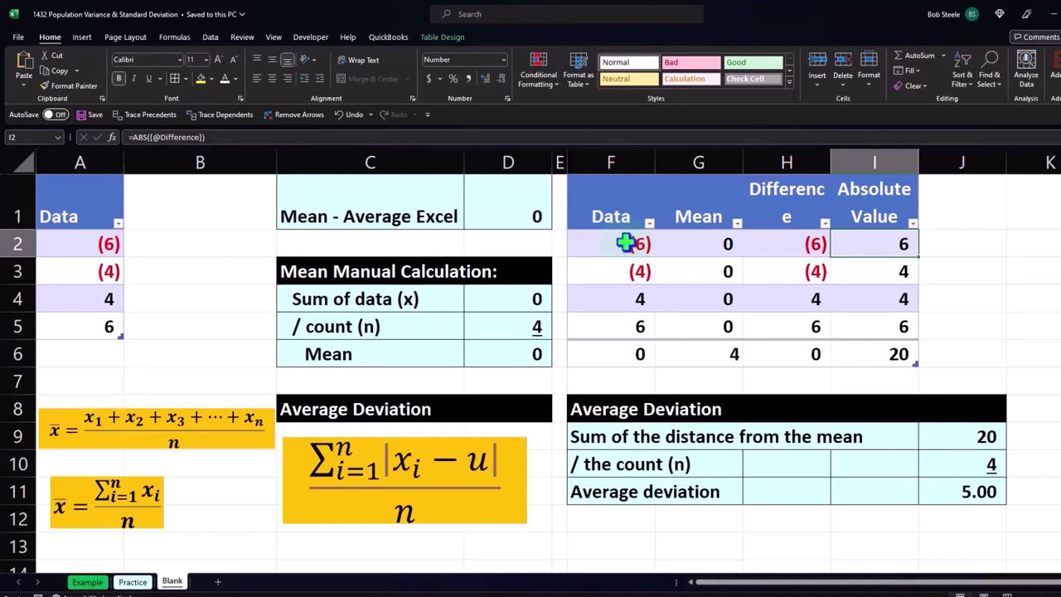
pyautogui.press('Down')
pyautogui.press('Down')
pyautogui.press('Down')
pyautogui.press('Down')
pyautogui.press('Down')
pyautogui.press('Down')
pyautogui.press('Down')
pyautogui.press('Down')
pyautogui.press('Down')
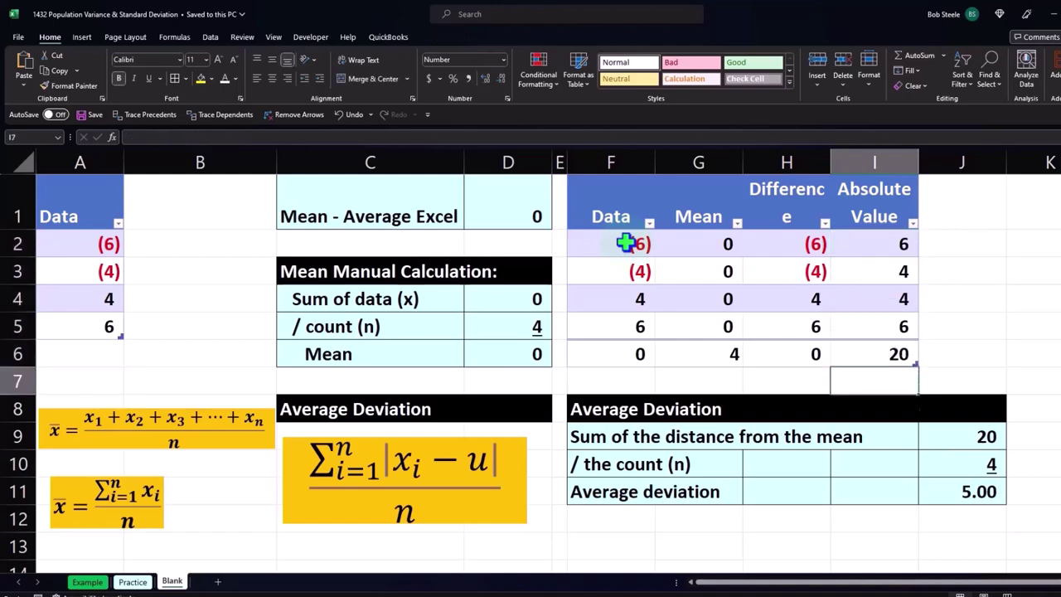
pyautogui.press('Right')
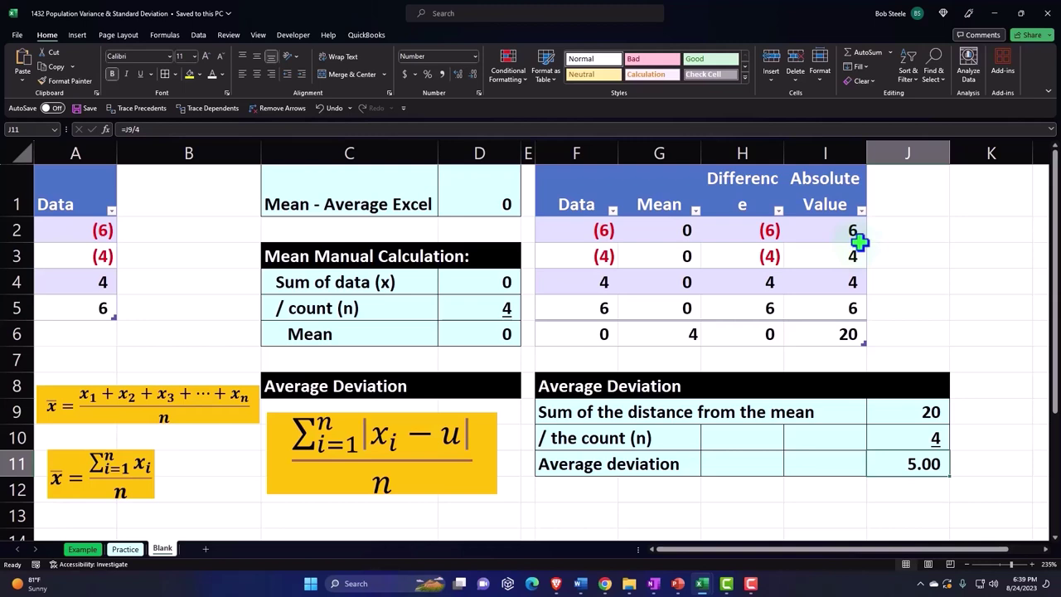
# Insert a histogram of the Data column values
pyautogui.click(900, 240)
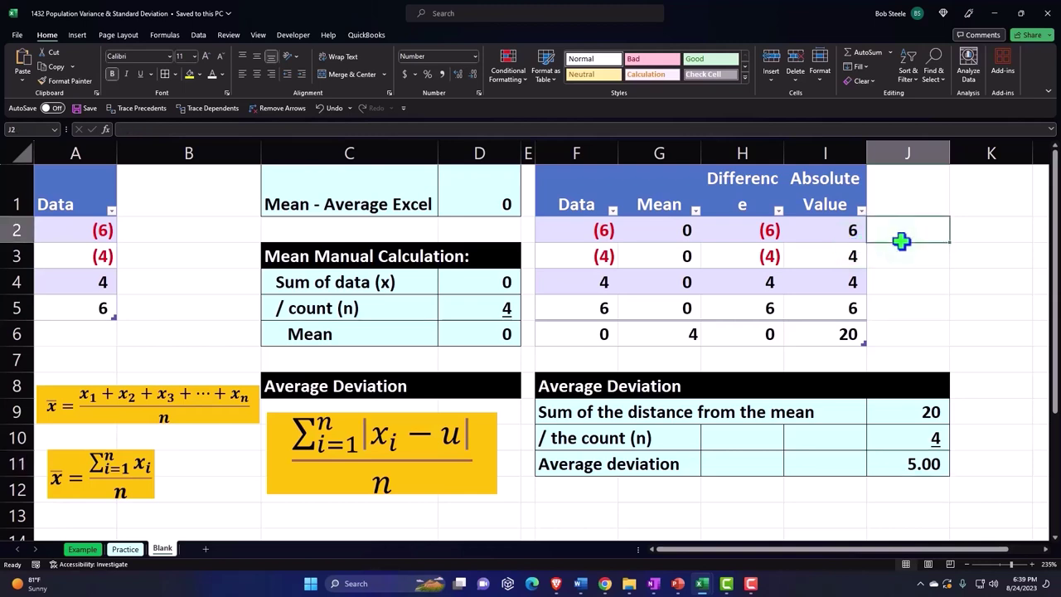
pyautogui.press('Right')
pyautogui.press('Right')
pyautogui.press('Right')
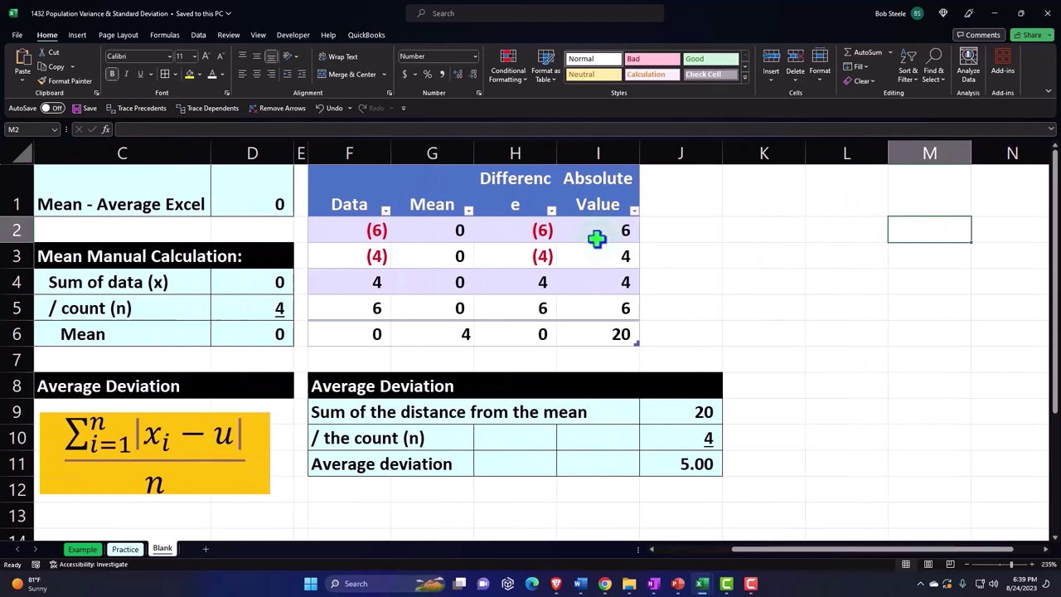
pyautogui.click(352, 165)
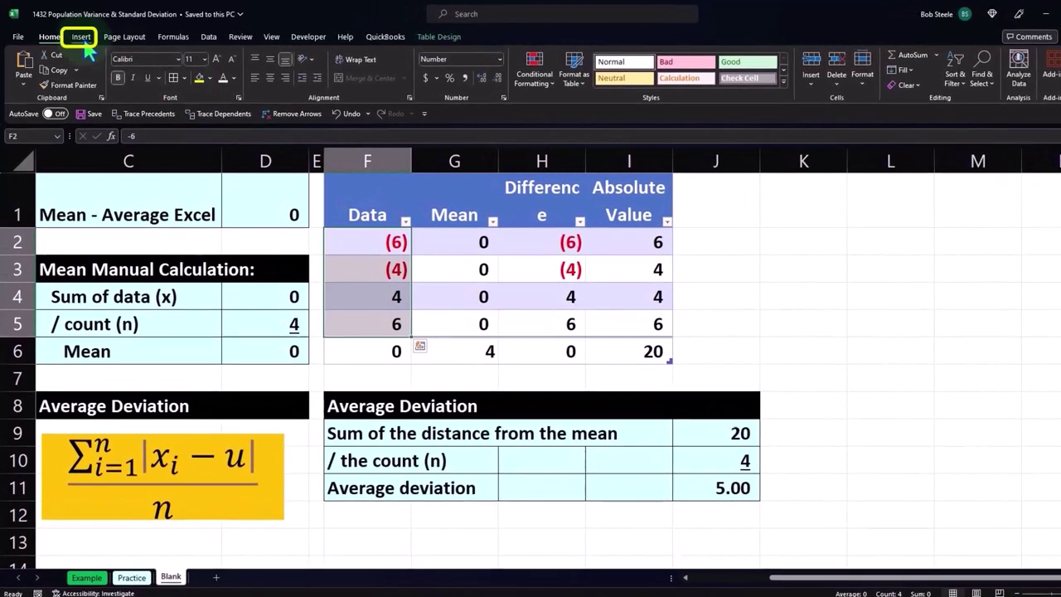
pyautogui.click(82, 40)
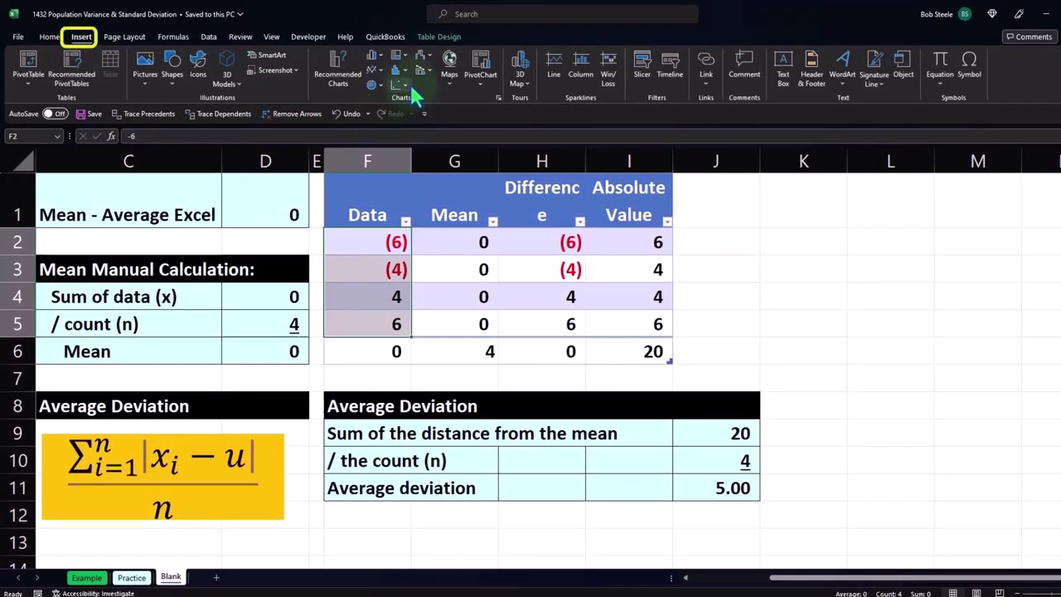
pyautogui.click(398, 71)
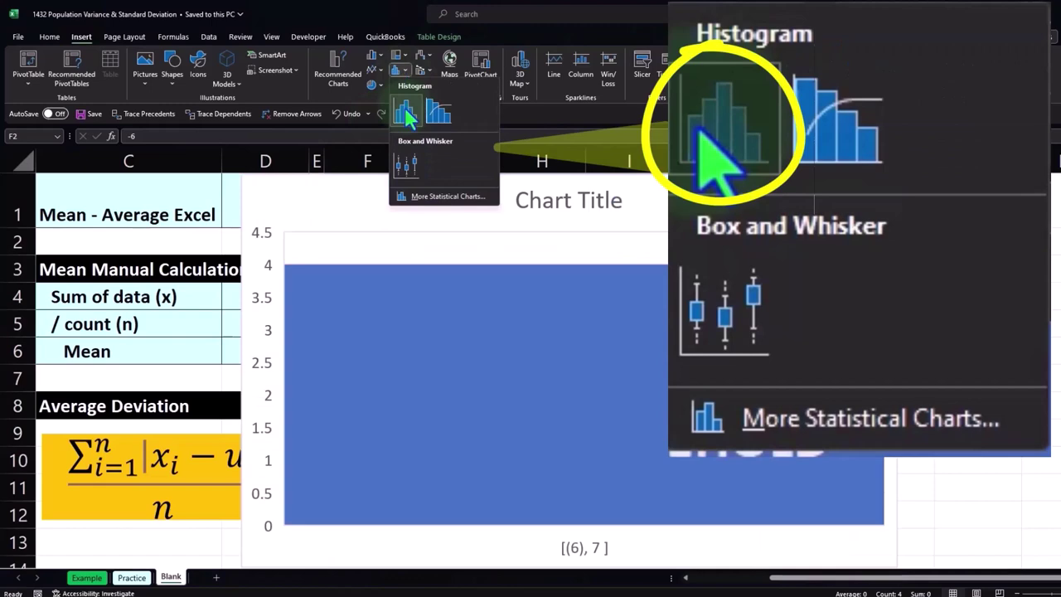
pyautogui.click(406, 116)
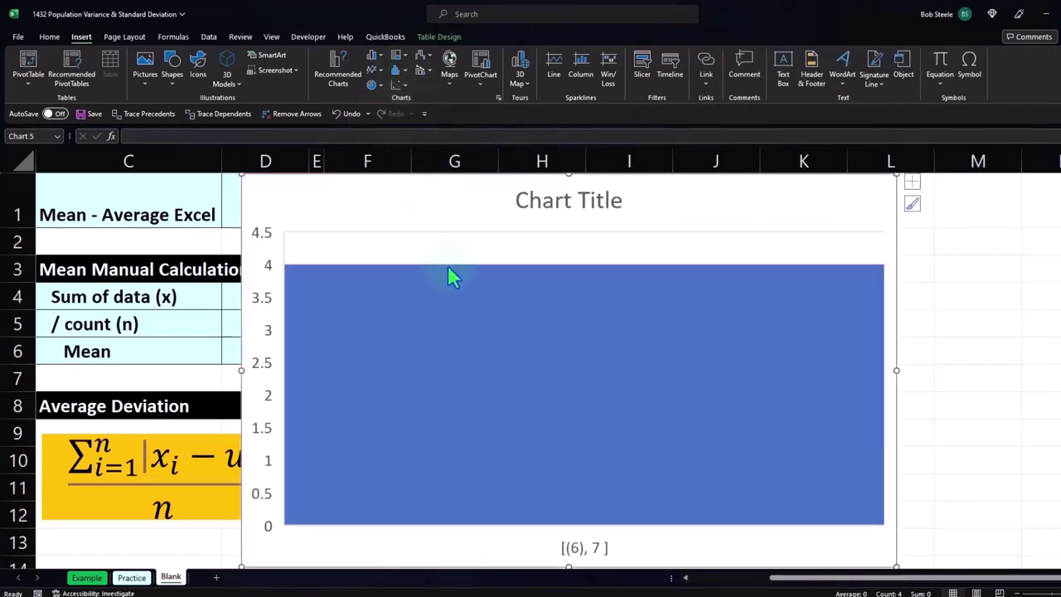
# Set the histogram's horizontal axis to 8 bins
pyautogui.click(592, 555)
pyautogui.doubleClick(593, 559)
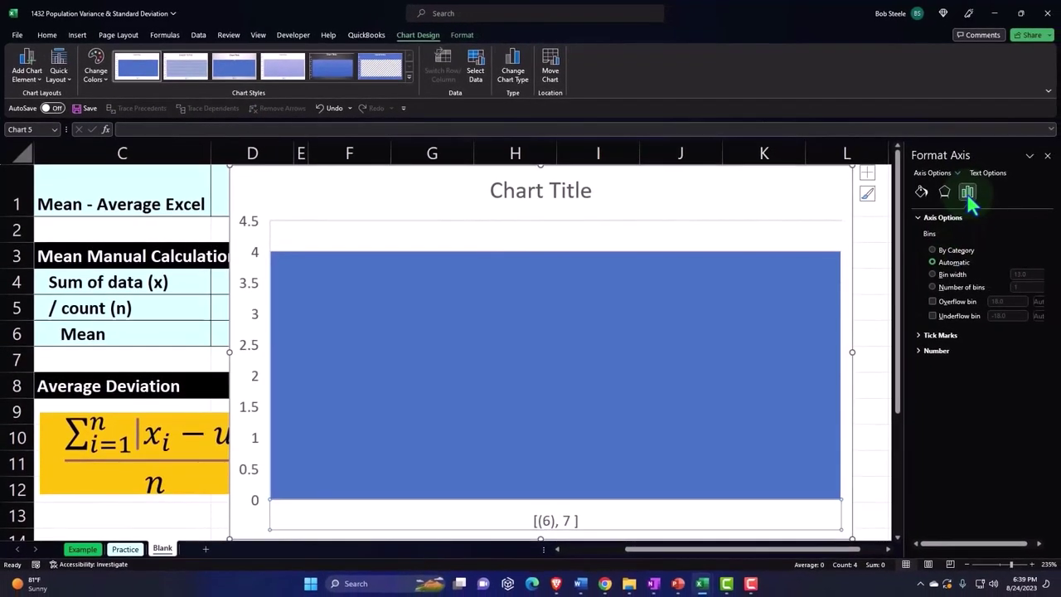
pyautogui.click(934, 286)
pyautogui.write('8')
pyautogui.press('Tab')
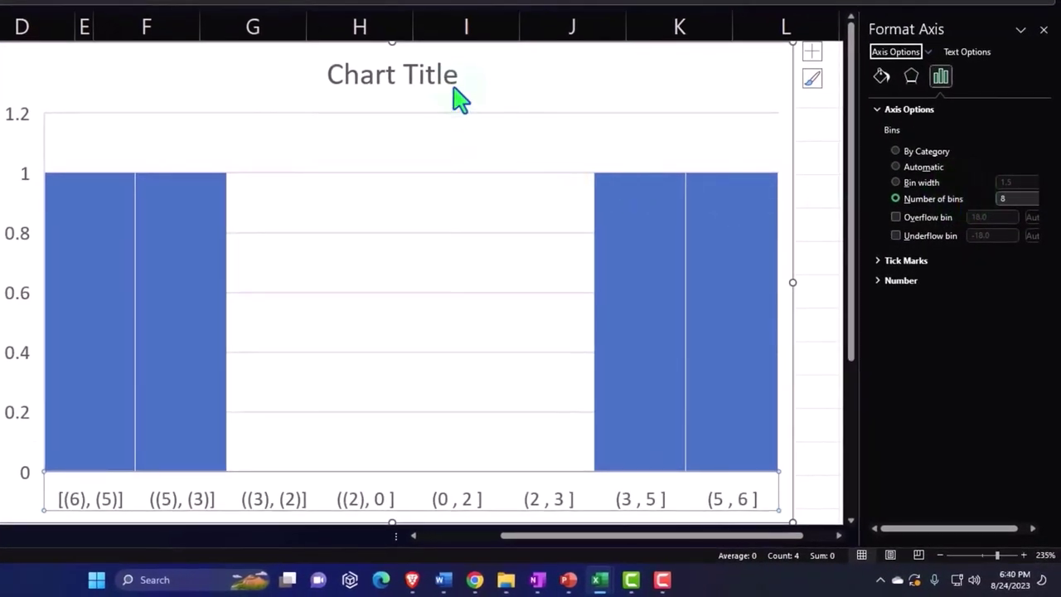
# Delete the chart title and close the formatting pane
pyautogui.click(450, 79)
pyautogui.moveTo(450, 79); pyautogui.dragTo(450, 80)
pyautogui.press('Delete')
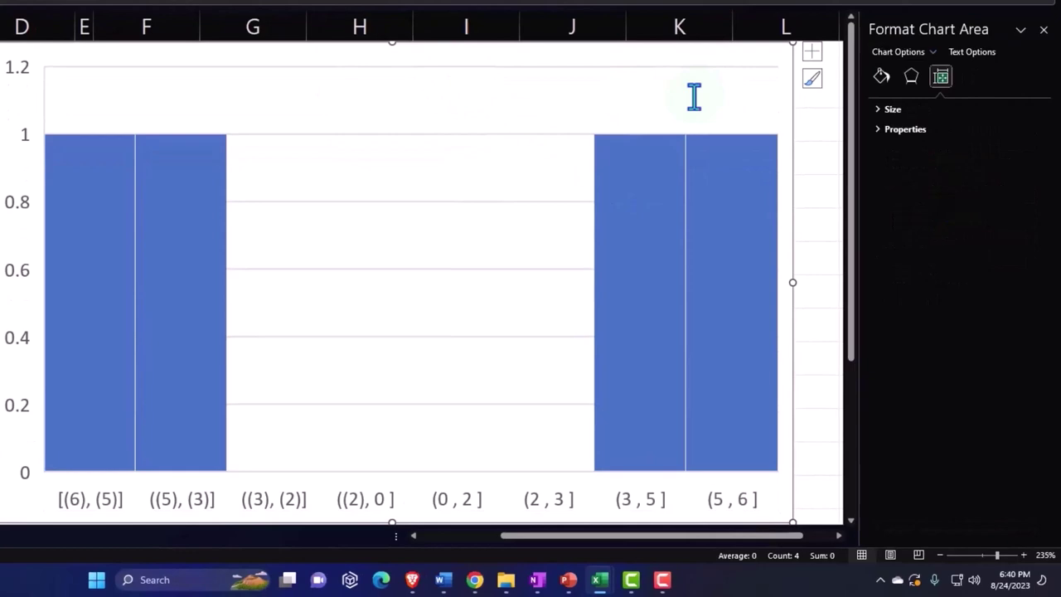
pyautogui.click(1043, 29)
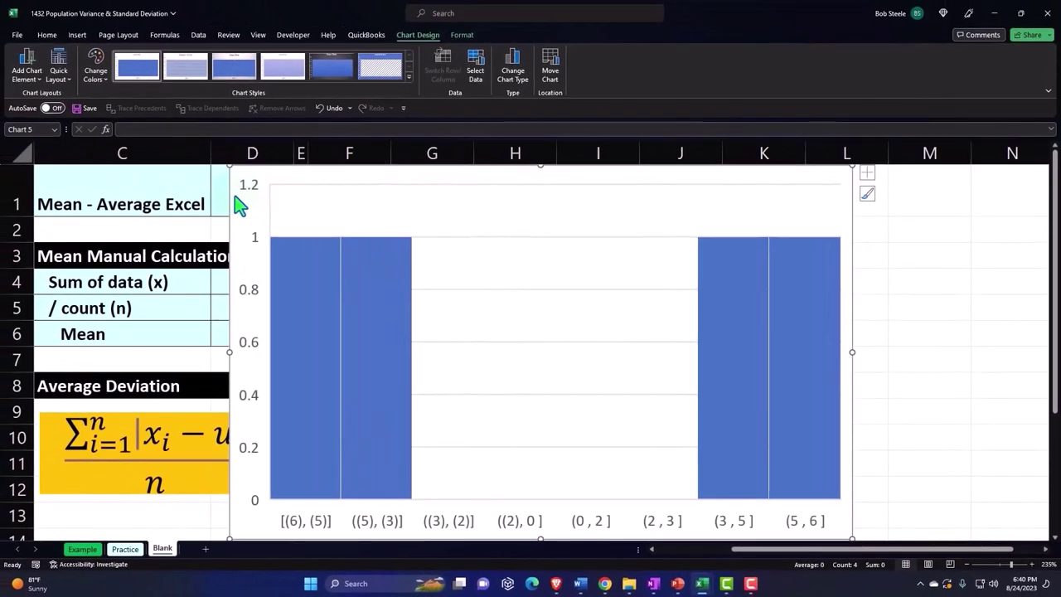
# Move the histogram to the right of the data and Average Deviation tables
pyautogui.moveTo(204, 192); pyautogui.dragTo(750, 208)
pyautogui.moveTo(760, 551); pyautogui.dragTo(864, 561)
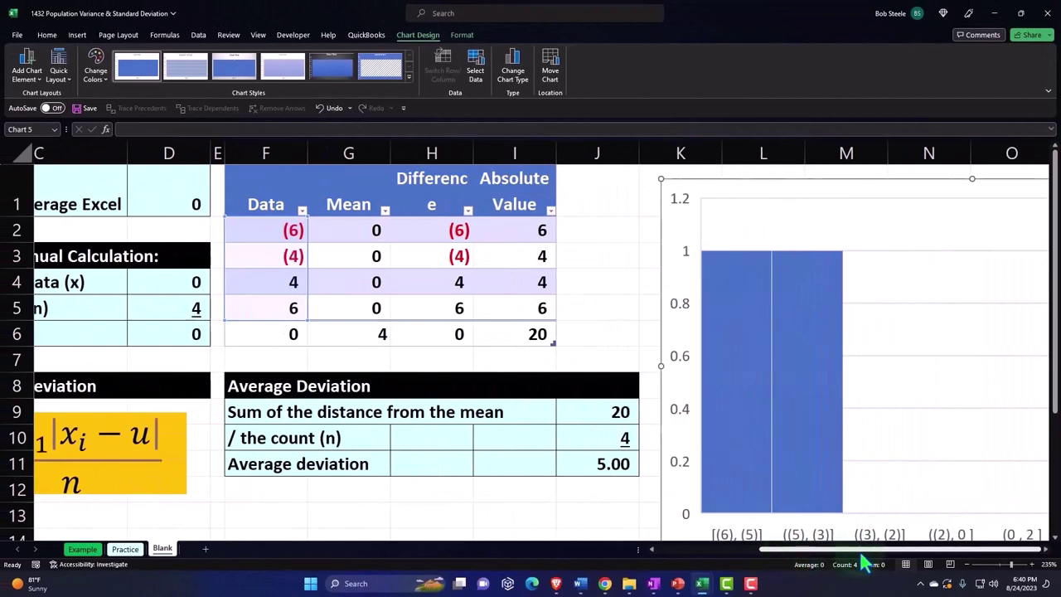
pyautogui.click(639, 518)
pyautogui.press('Right')
pyautogui.press('Right')
pyautogui.press('Right')
pyautogui.press('Right')
pyautogui.press('Right')
pyautogui.press('Right')
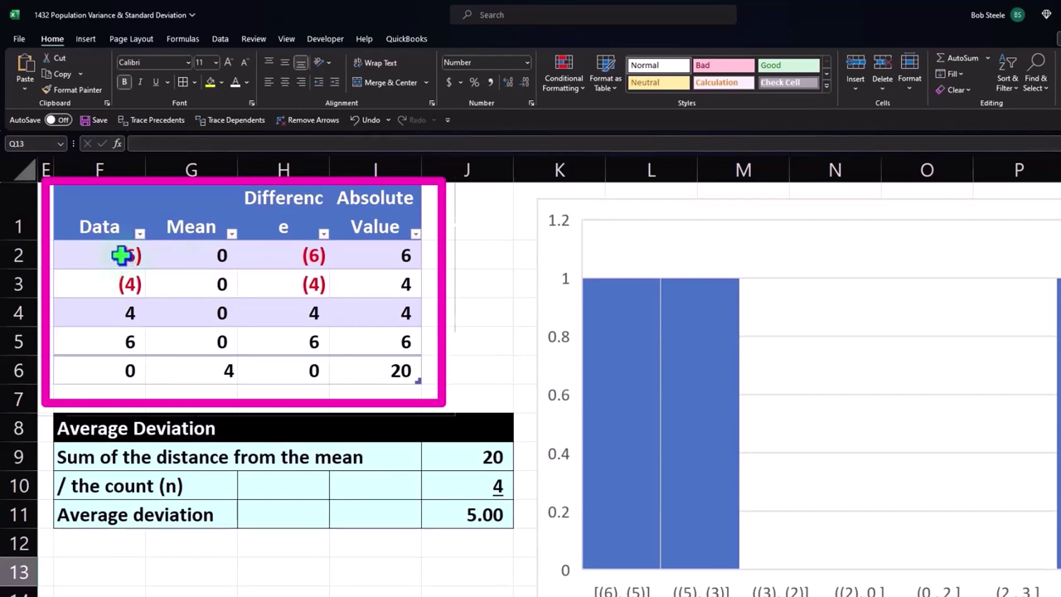
# Step through the Data column values from the first entry
pyautogui.click(122, 255)
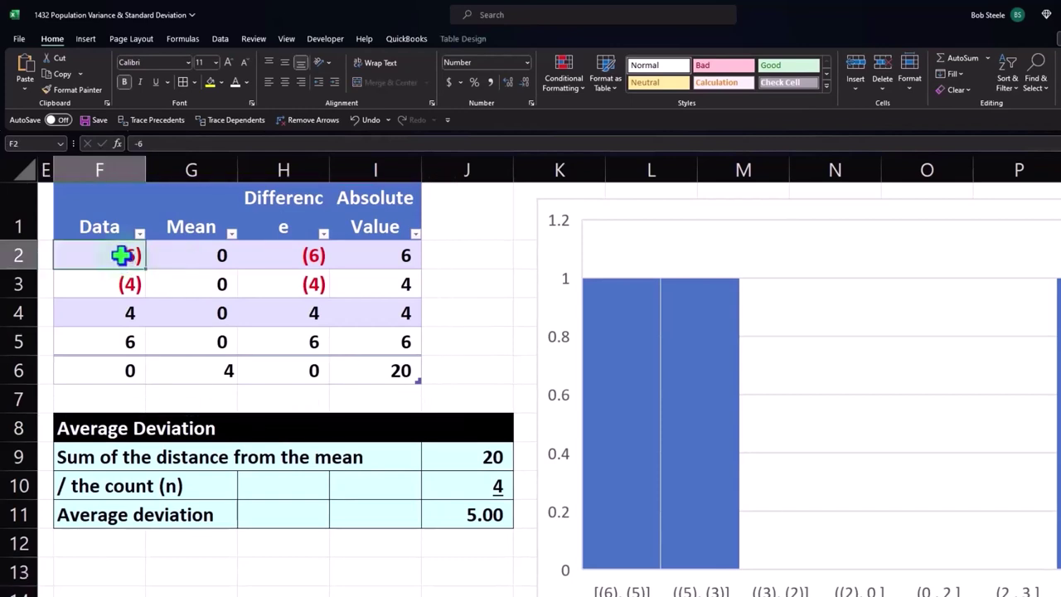
pyautogui.press('Down')
pyautogui.press('Down')
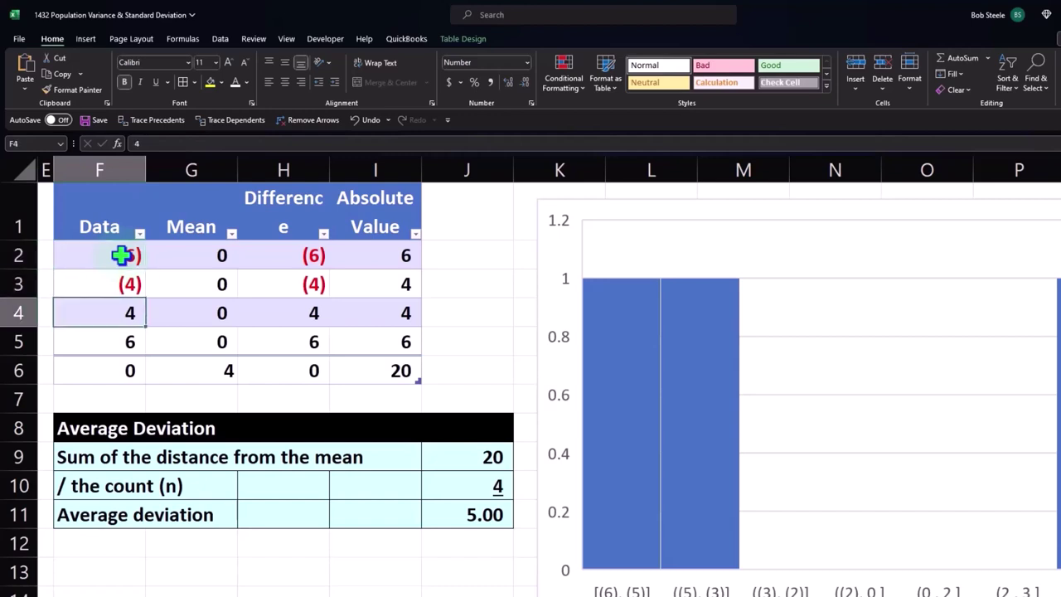
pyautogui.press('Down')
pyautogui.press('Down')
pyautogui.press('Down')
pyautogui.press('Right')
pyautogui.press('Right')
pyautogui.press('Right')
pyautogui.press('Right')
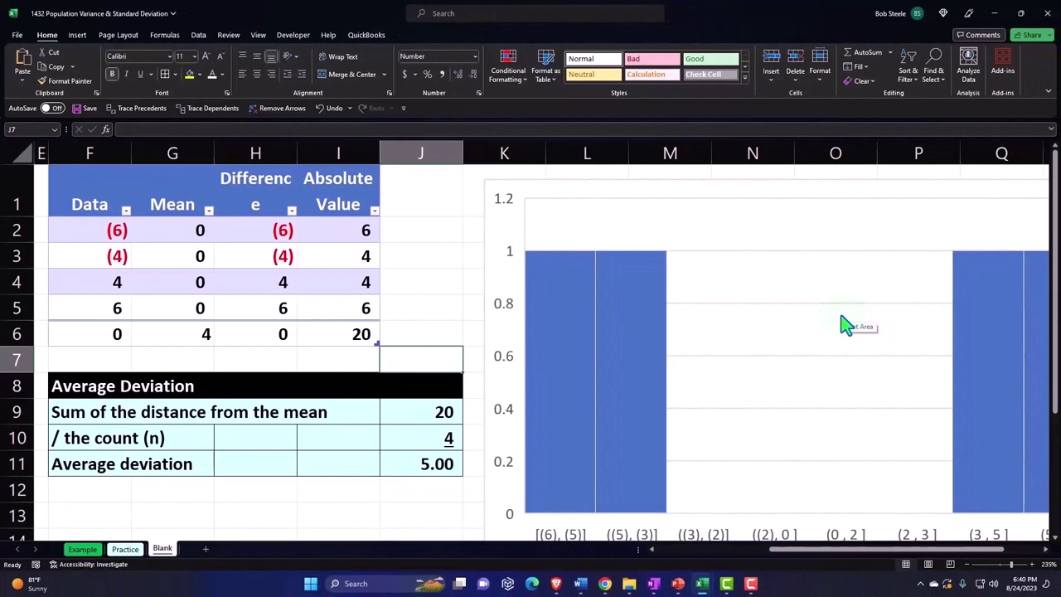
# Check the count formula in J10, then move right toward the empty columns
pyautogui.click(393, 442)
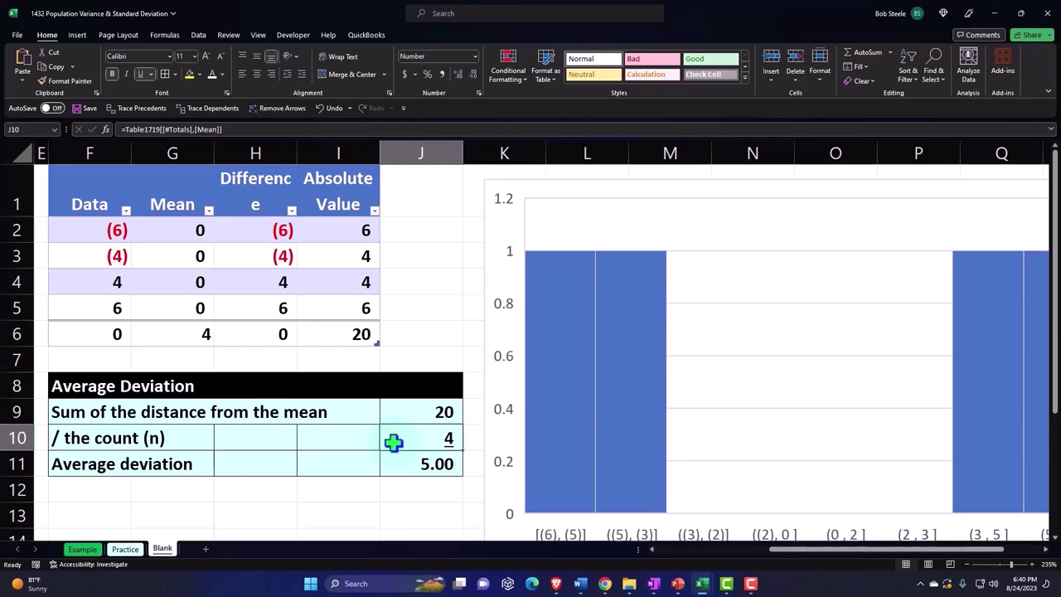
pyautogui.press('Right')
pyautogui.press('Right')
pyautogui.press('Right')
pyautogui.press('Right')
pyautogui.press('Right')
pyautogui.press('Right')
pyautogui.press('Right')
pyautogui.press('Right')
pyautogui.press('Right')
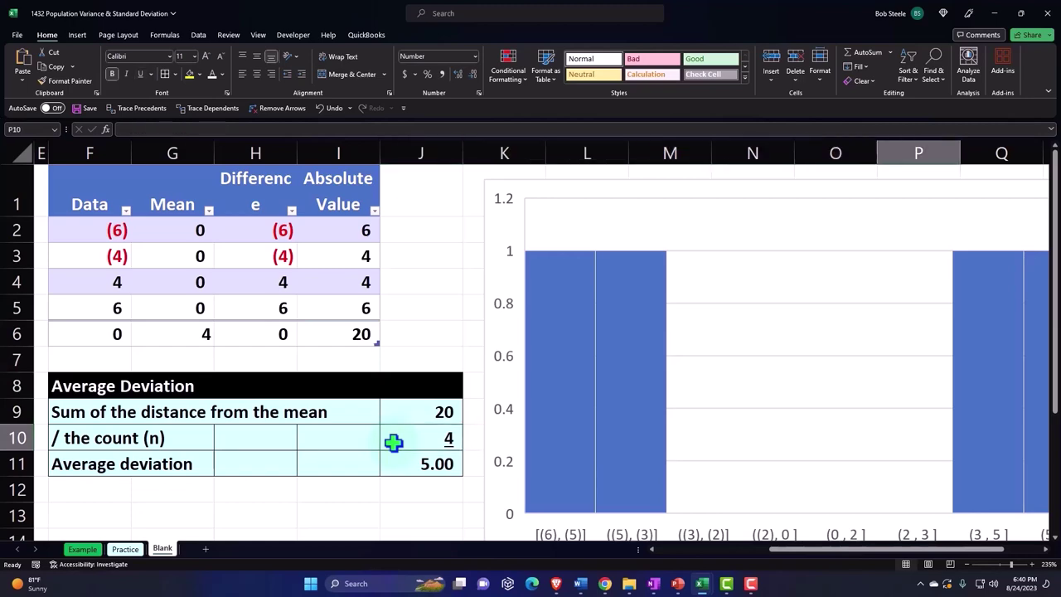
pyautogui.press('Right')
pyautogui.press('Right')
pyautogui.press('Right')
pyautogui.press('Right')
pyautogui.press('Right')
pyautogui.press('Right')
pyautogui.press('Right')
pyautogui.press('Right')
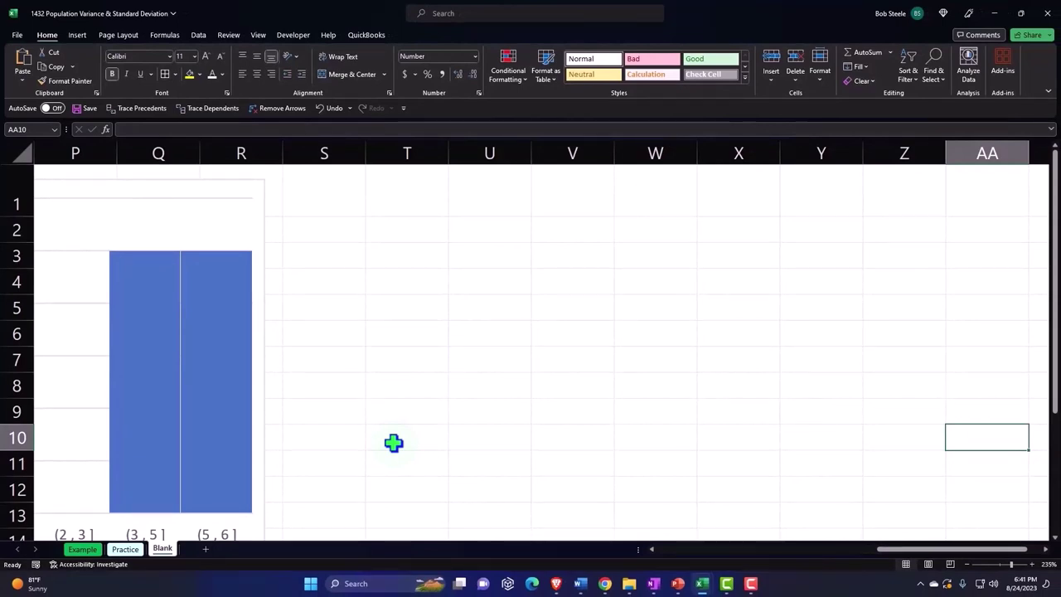
# Begin typing the 'Variance - Population' heading in cell S1
pyautogui.click(330, 191)
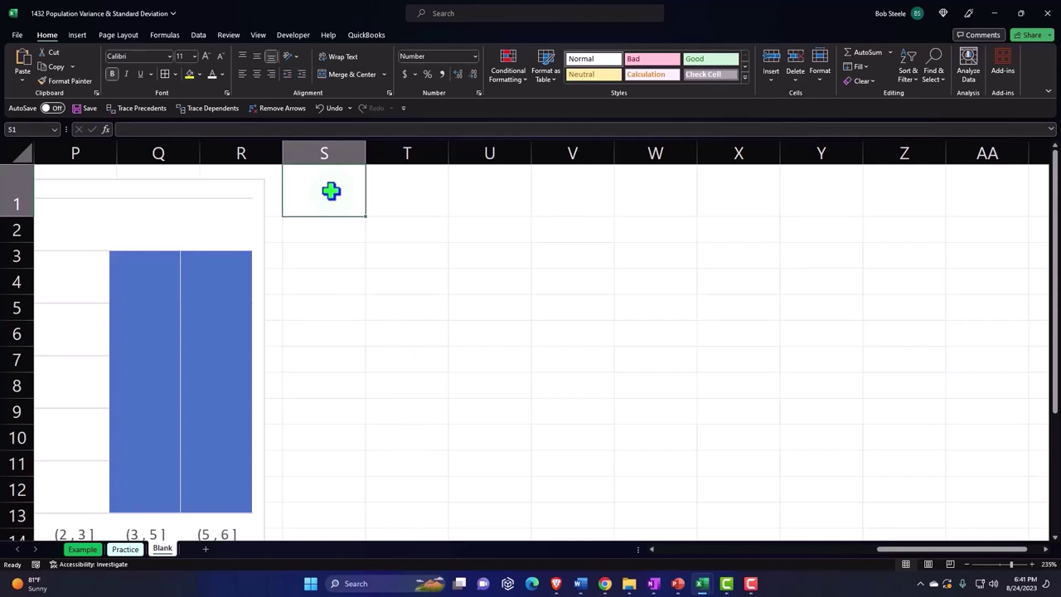
pyautogui.write('V')
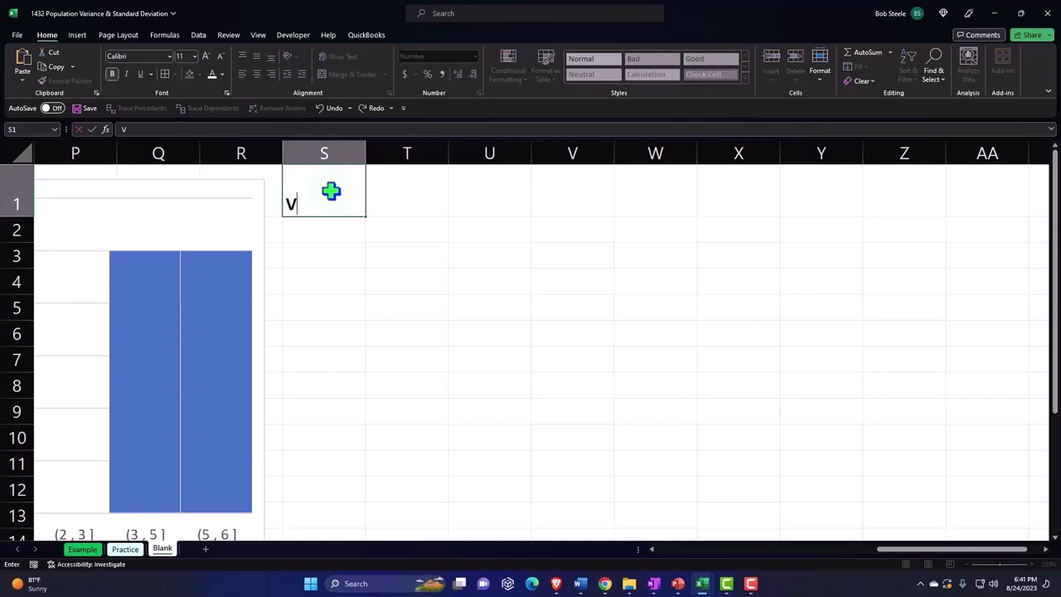
pyautogui.write('ariance - Population')
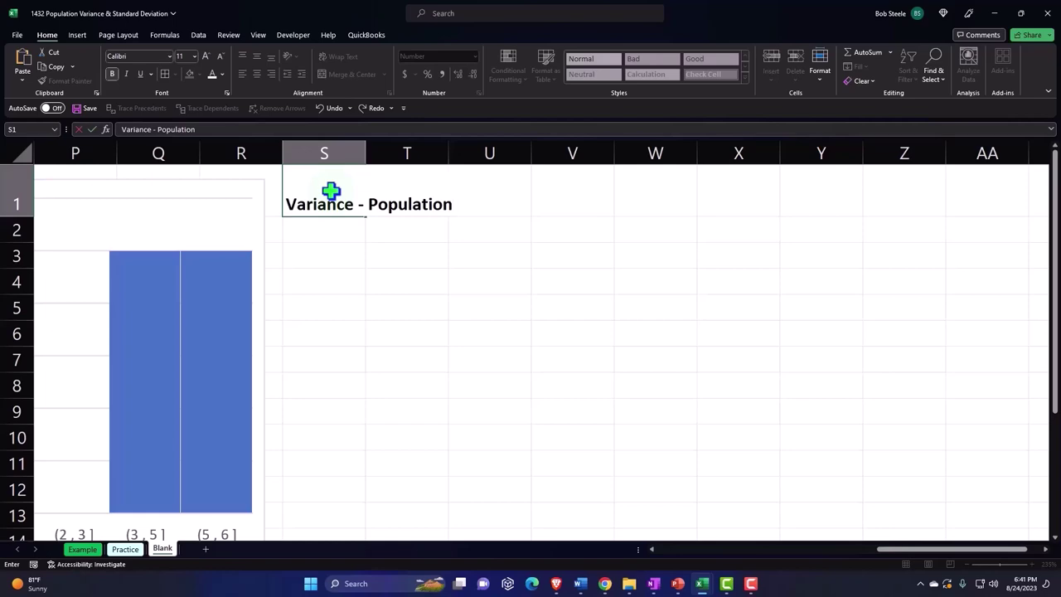
# Fix the typo and enter 'Variance - Population' in S1
pyautogui.press('Return')
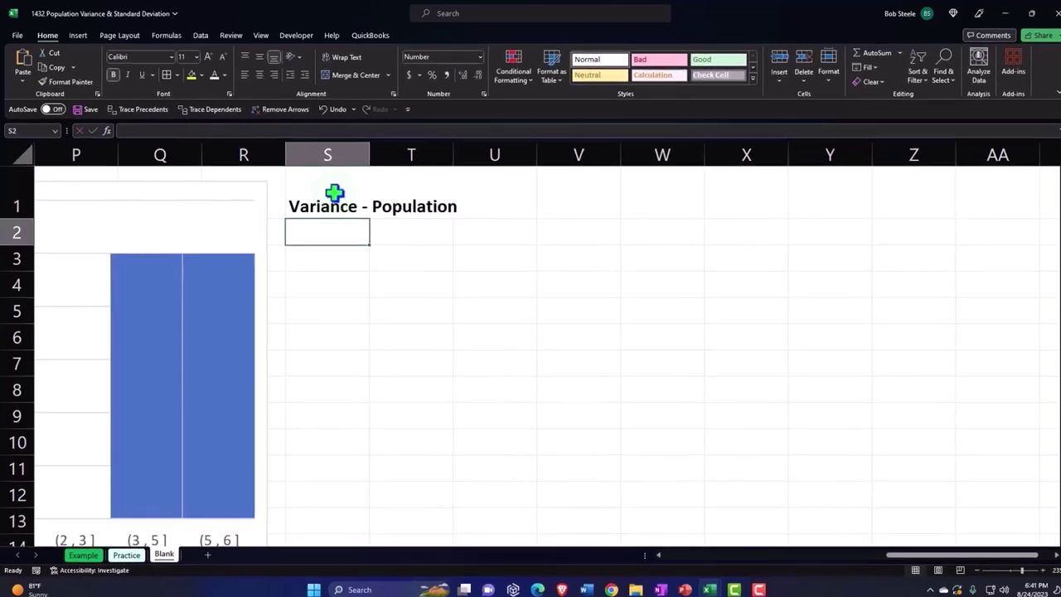
# Fill cells S1 through U1 black and select T4 for the equation
pyautogui.moveTo(331, 192); pyautogui.dragTo(484, 202)
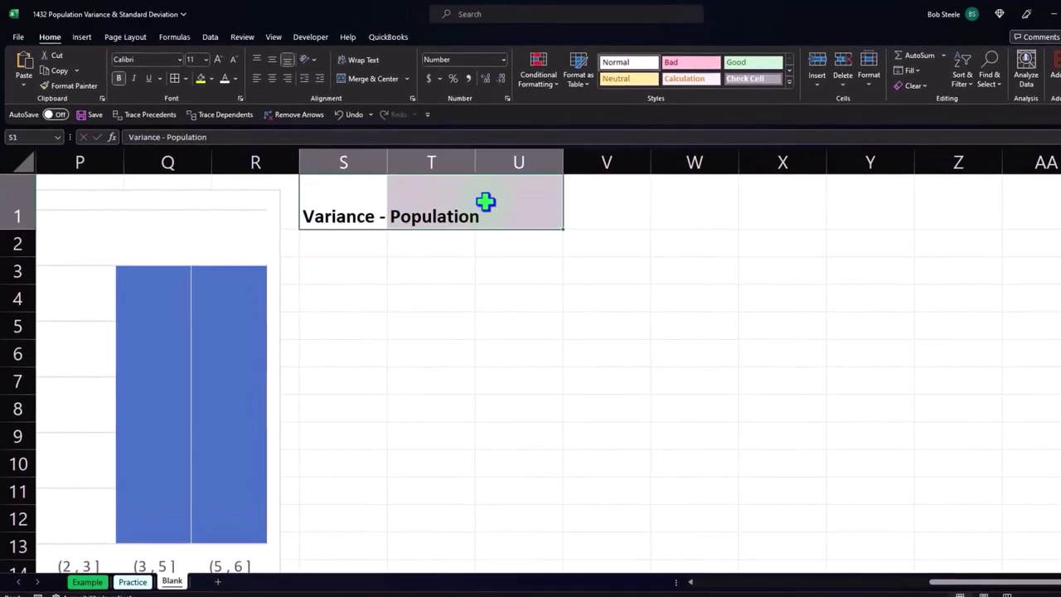
pyautogui.click(212, 79)
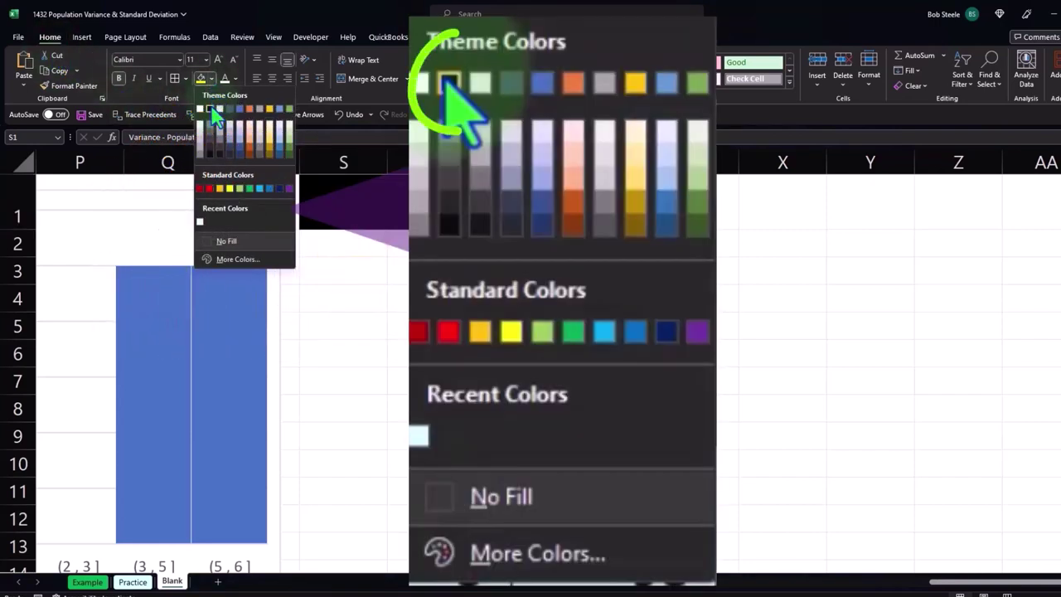
pyautogui.click(210, 109)
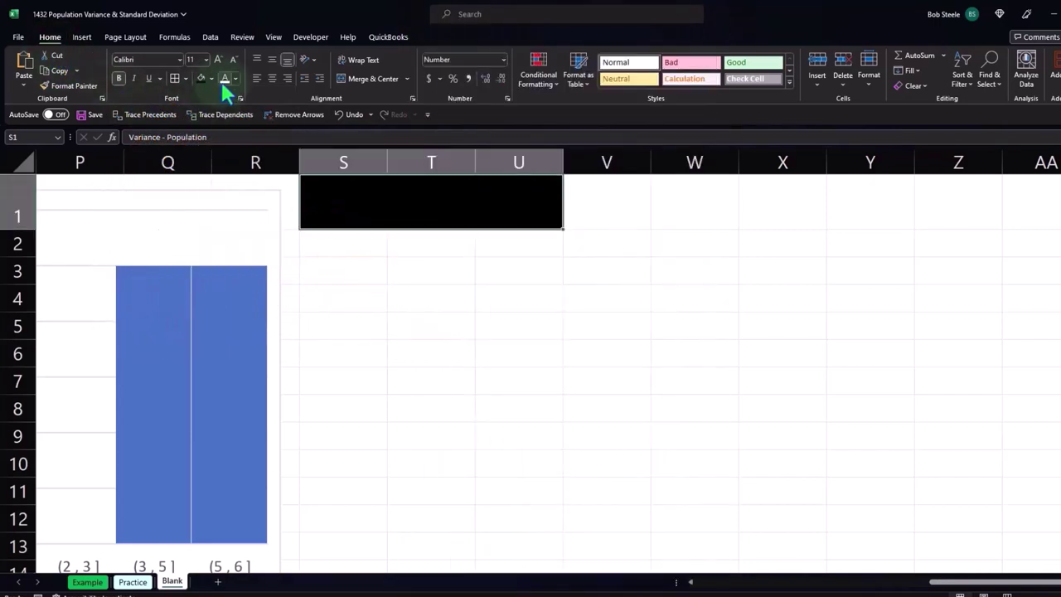
pyautogui.click(421, 296)
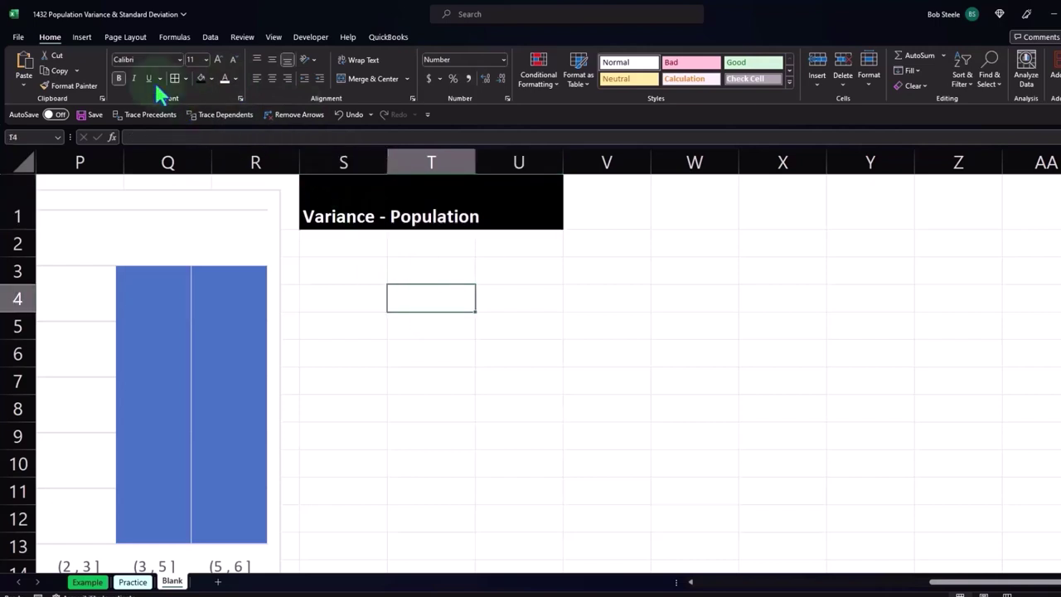
pyautogui.click(82, 40)
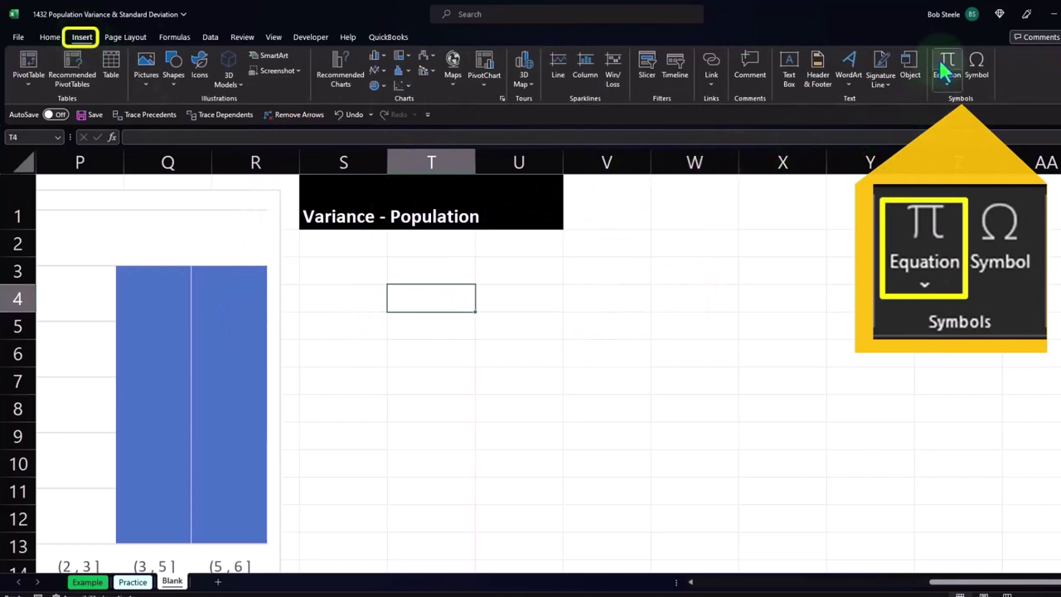
# Insert an equation box and open an enlarged Ink Equation handwriting pad
pyautogui.click(947, 65)
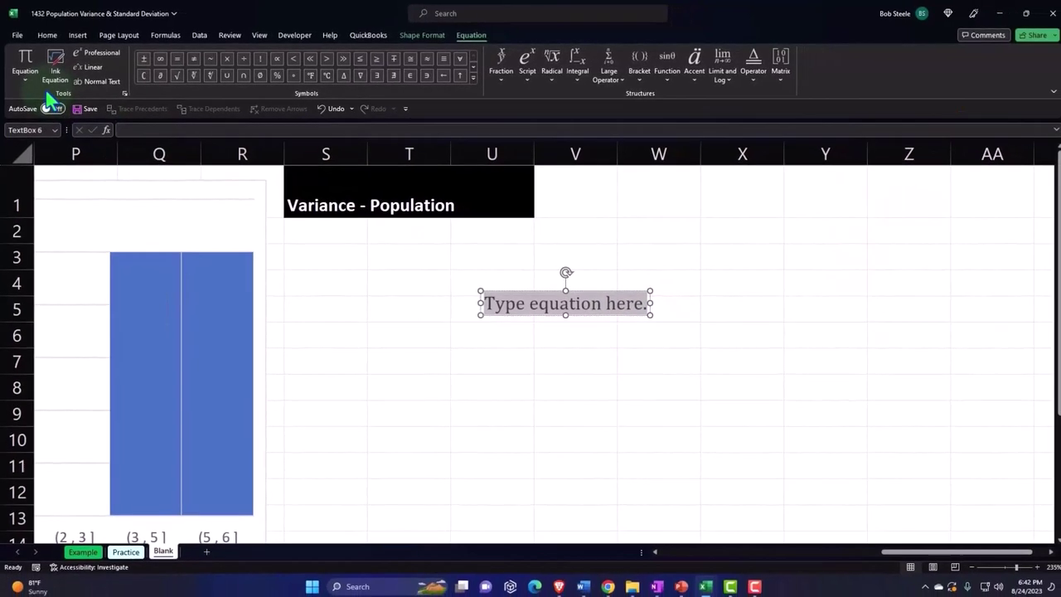
pyautogui.click(49, 55)
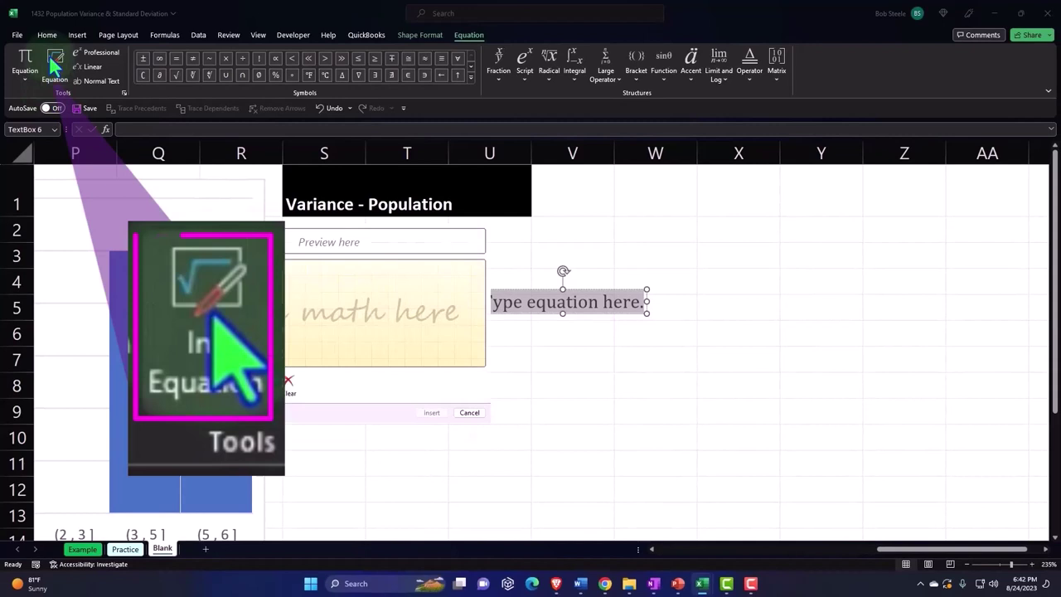
pyautogui.moveTo(208, 214); pyautogui.dragTo(335, 229)
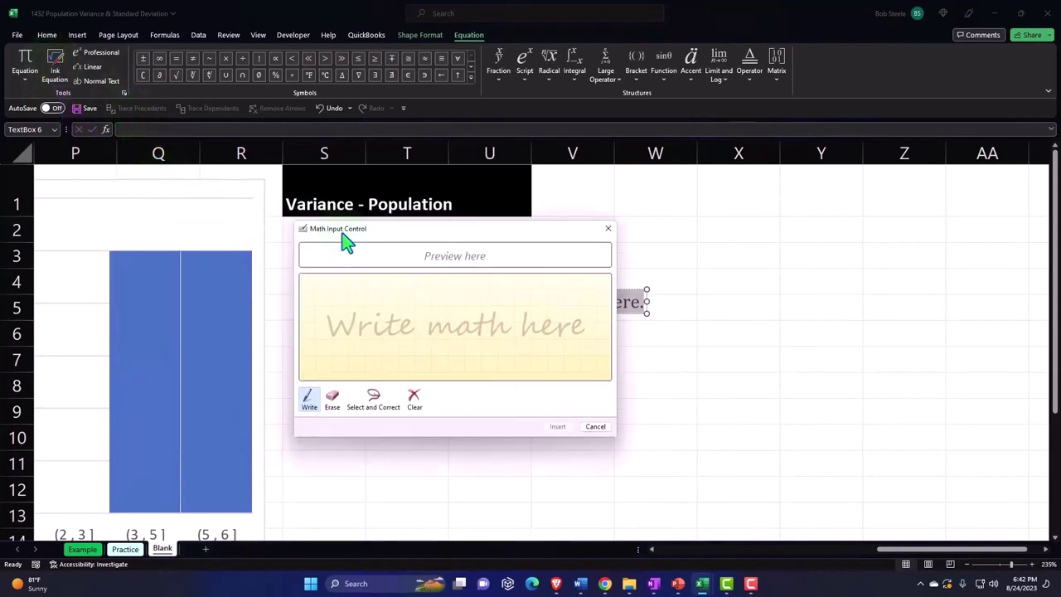
pyautogui.moveTo(618, 437); pyautogui.dragTo(974, 505)
pyautogui.moveTo(295, 227); pyautogui.dragTo(244, 168)
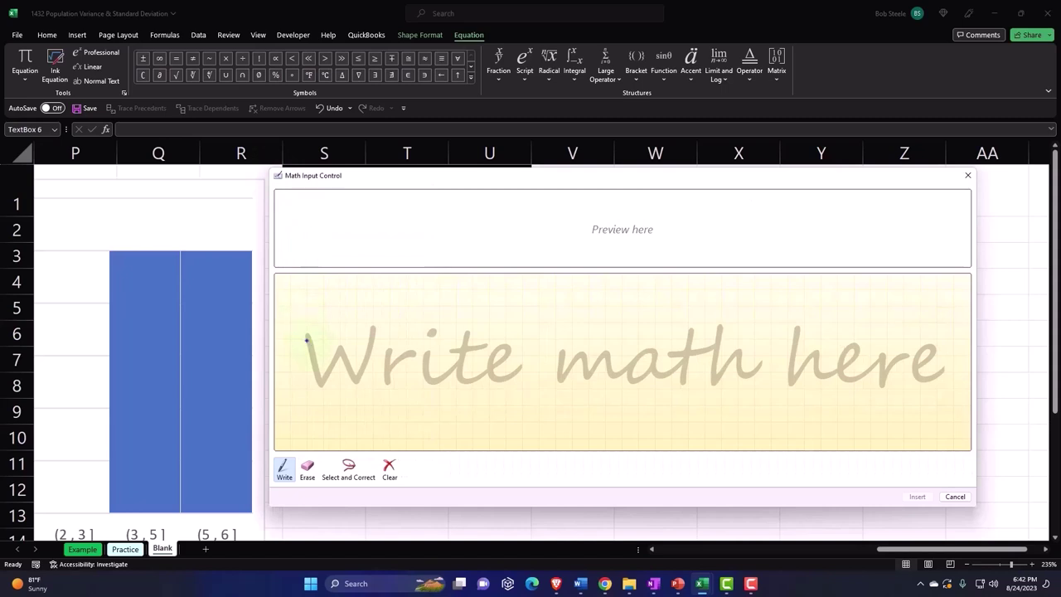
# Handwrite σ² = Σ with lower limit j=1 and n above the sum
pyautogui.moveTo(302, 338)
pyautogui.mouseDown()
pyautogui.moveTo(298, 347)
pyautogui.moveTo(310, 335)
pyautogui.moveTo(314, 350)
pyautogui.mouseUp()
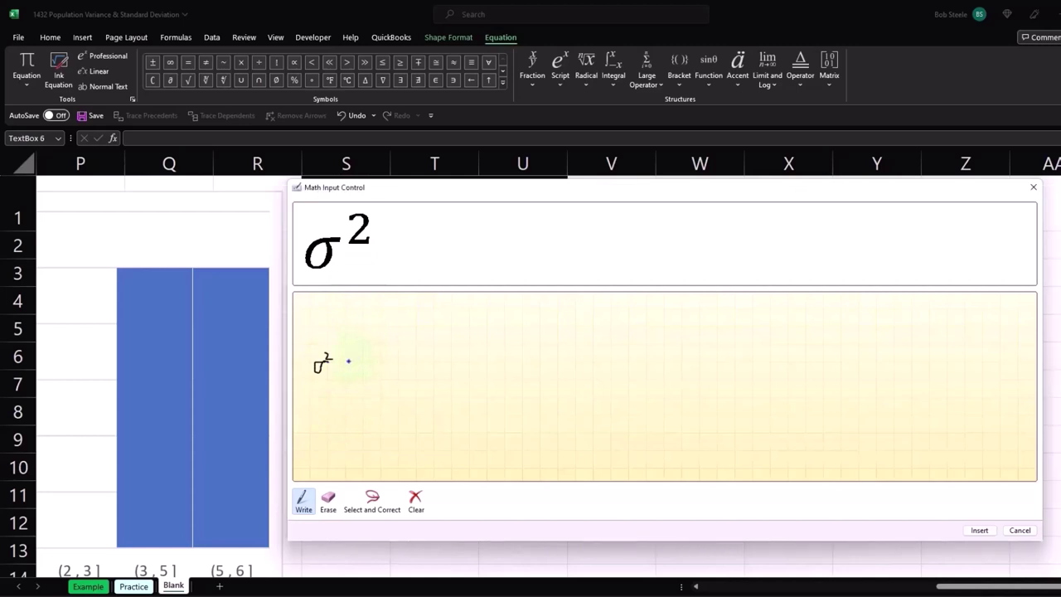
pyautogui.moveTo(348, 361); pyautogui.dragTo(361, 372)
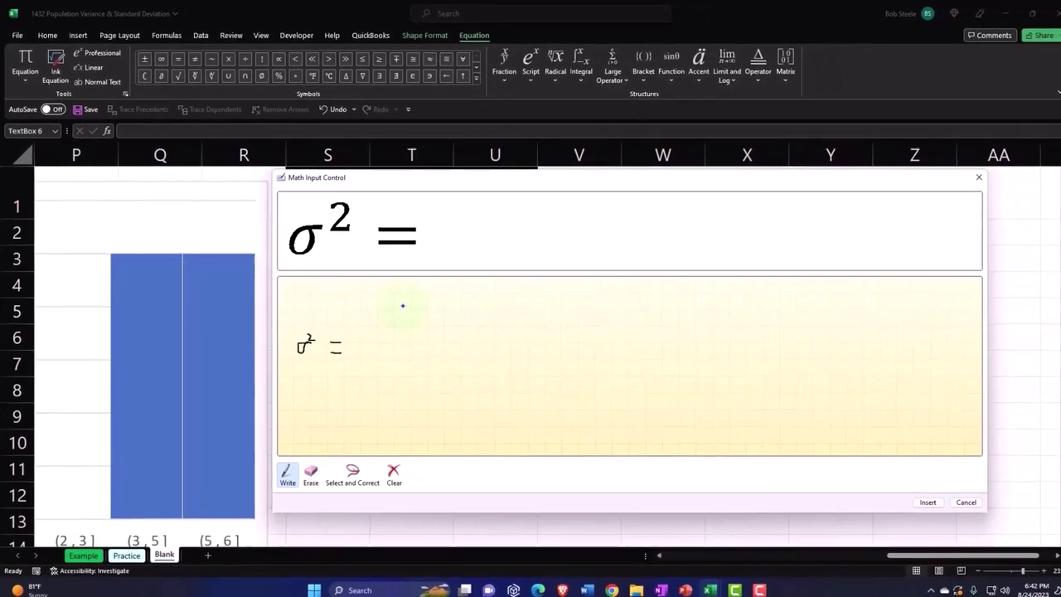
pyautogui.moveTo(397, 303)
pyautogui.mouseDown()
pyautogui.moveTo(366, 310)
pyautogui.moveTo(397, 322)
pyautogui.moveTo(370, 339)
pyautogui.moveTo(404, 343)
pyautogui.mouseUp()
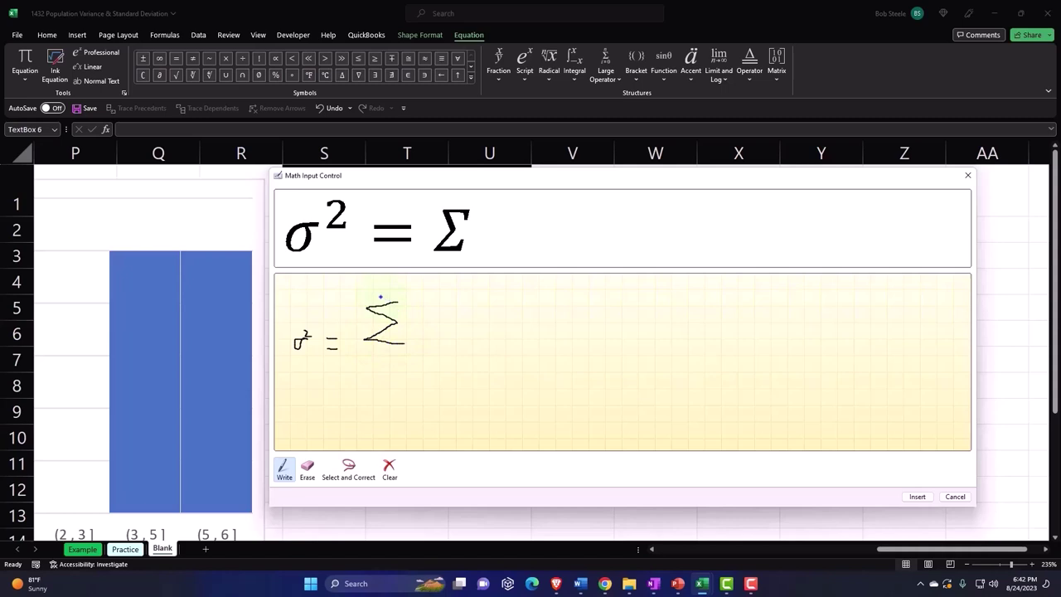
pyautogui.moveTo(382, 299); pyautogui.dragTo(388, 296)
pyautogui.moveTo(372, 346); pyautogui.dragTo(401, 364)
pyautogui.click(372, 343)
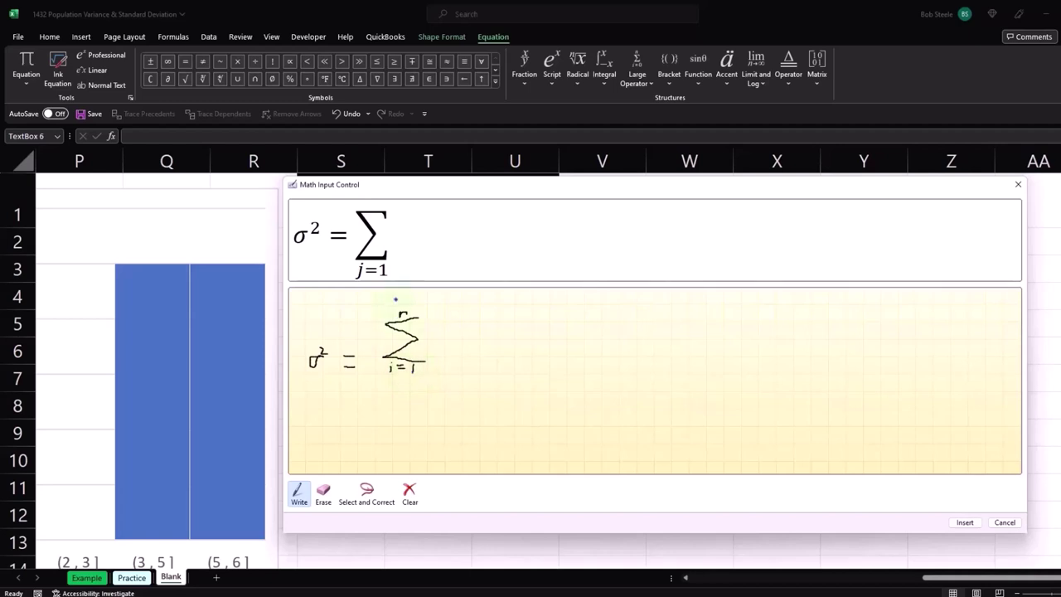
pyautogui.moveTo(408, 315); pyautogui.dragTo(410, 318)
# Erase the messy n above the sum and redraw it
pyautogui.click(323, 493)
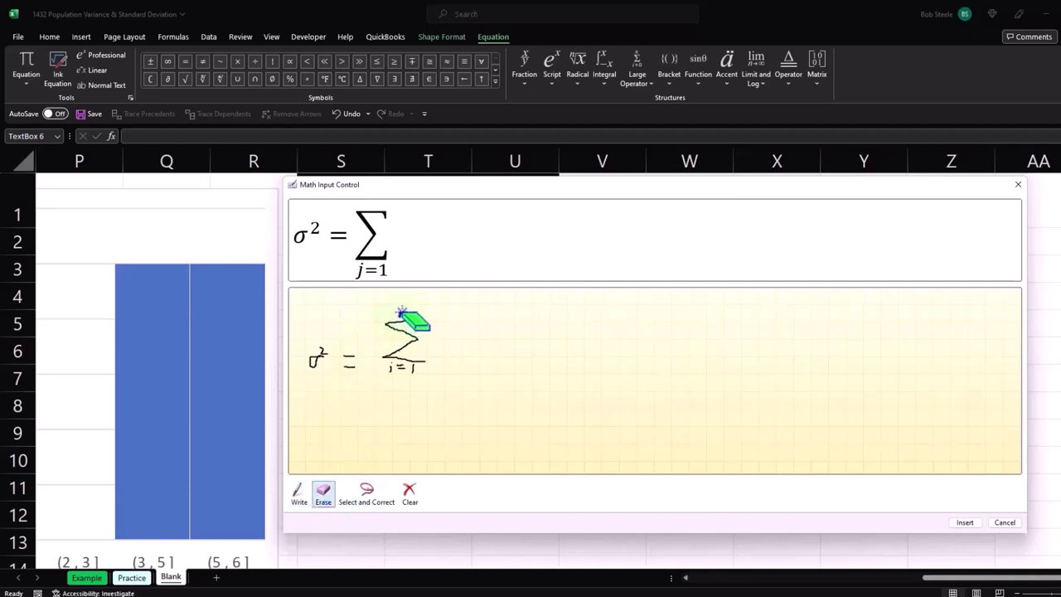
pyautogui.click(406, 324)
pyautogui.click(298, 493)
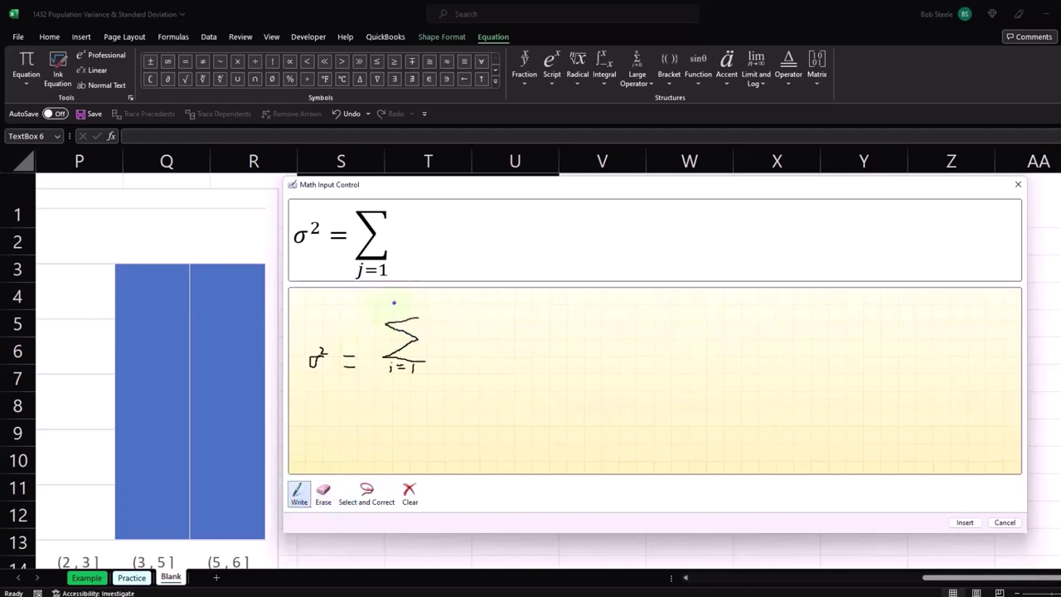
pyautogui.moveTo(396, 310); pyautogui.dragTo(405, 317)
# Replace the j in the lower limit with i
pyautogui.click(323, 493)
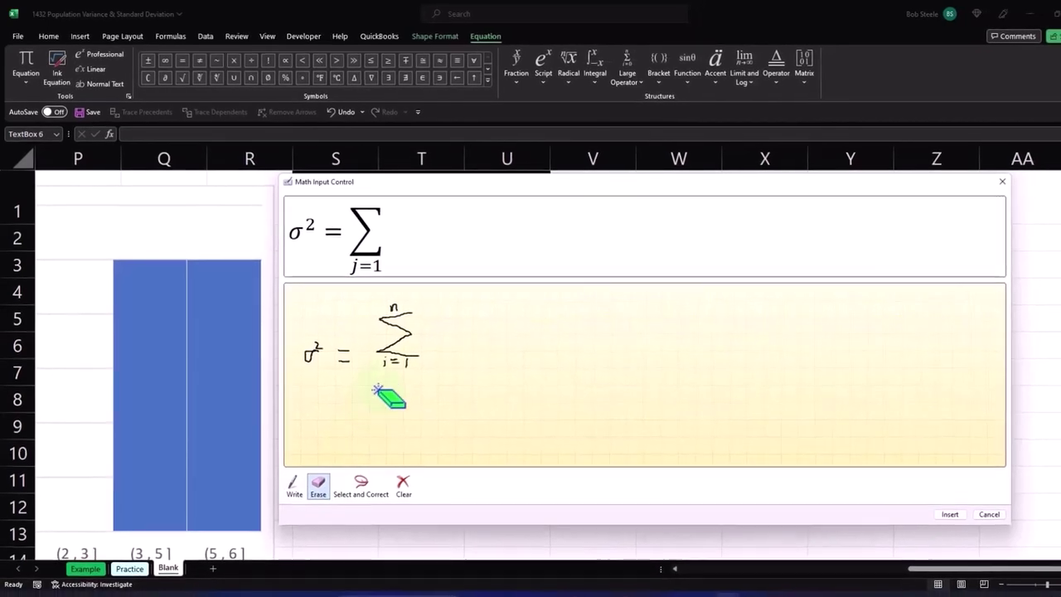
pyautogui.click(373, 355)
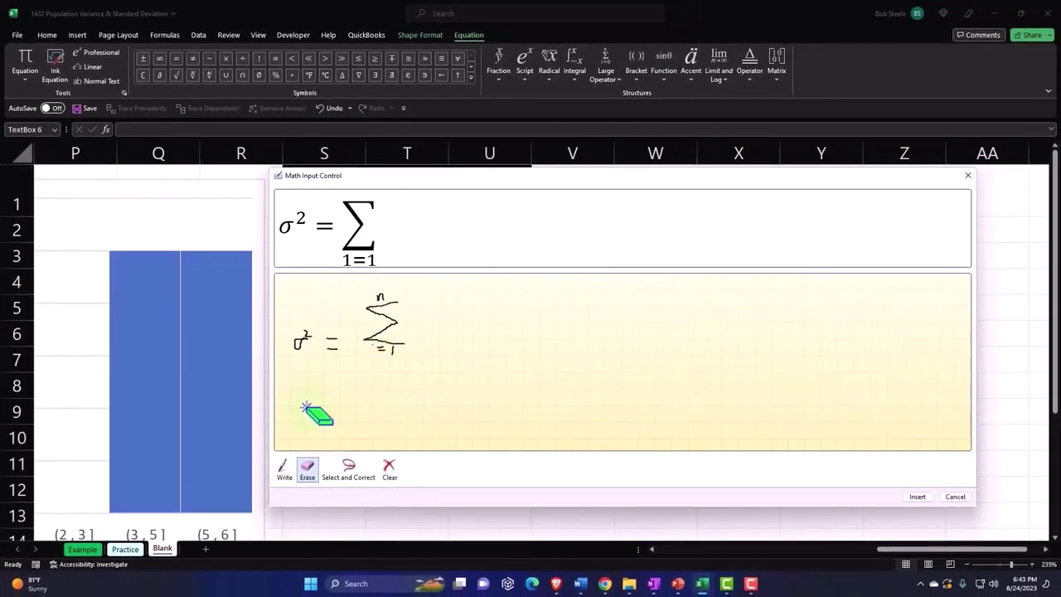
pyautogui.click(284, 472)
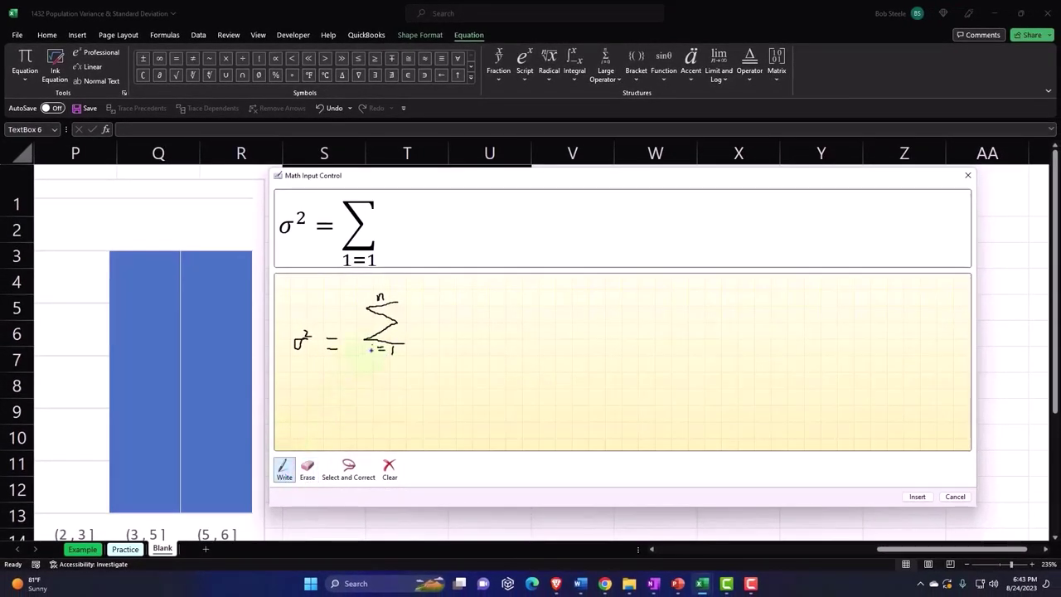
pyautogui.moveTo(372, 347); pyautogui.dragTo(372, 354)
# Handwrite (x_i − u)² after the summation sign
pyautogui.moveTo(421, 305)
pyautogui.mouseDown()
pyautogui.moveTo(419, 338)
pyautogui.moveTo(438, 330)
pyautogui.moveTo(429, 326)
pyautogui.moveTo(442, 335)
pyautogui.mouseUp()
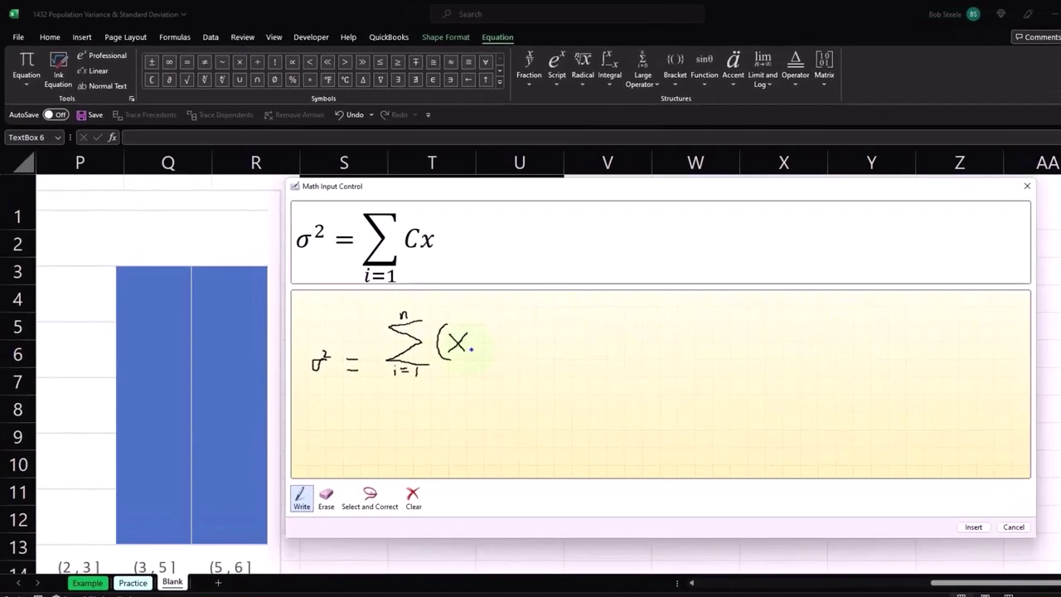
pyautogui.click(477, 345)
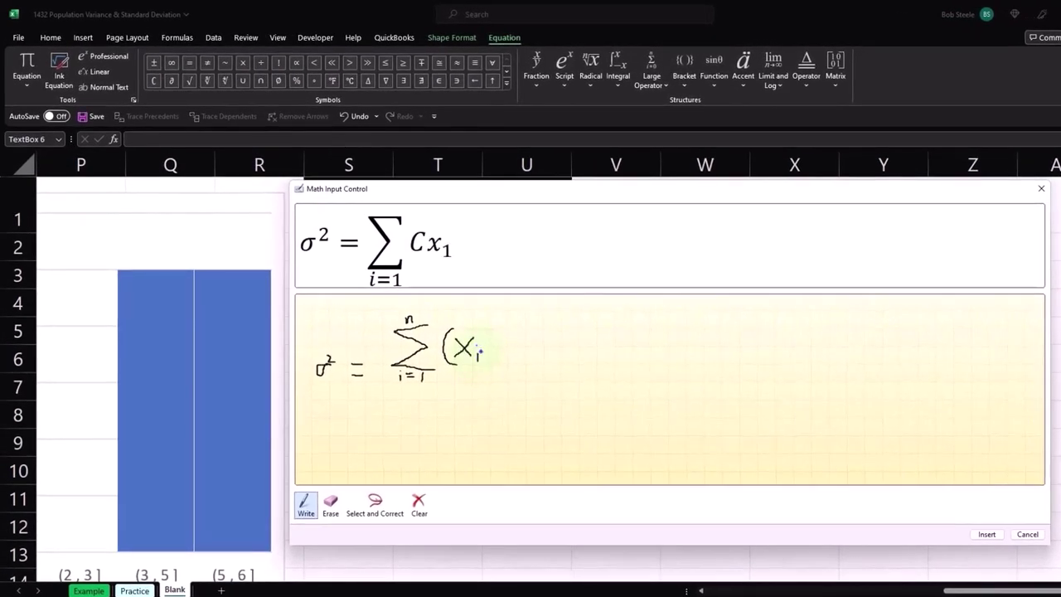
pyautogui.moveTo(486, 343)
pyautogui.mouseDown()
pyautogui.moveTo(502, 340)
pyautogui.moveTo(507, 351)
pyautogui.moveTo(517, 336)
pyautogui.moveTo(518, 351)
pyautogui.mouseUp()
pyautogui.moveTo(521, 325)
pyautogui.mouseDown()
pyautogui.moveTo(536, 362)
pyautogui.moveTo(525, 365)
pyautogui.mouseUp()
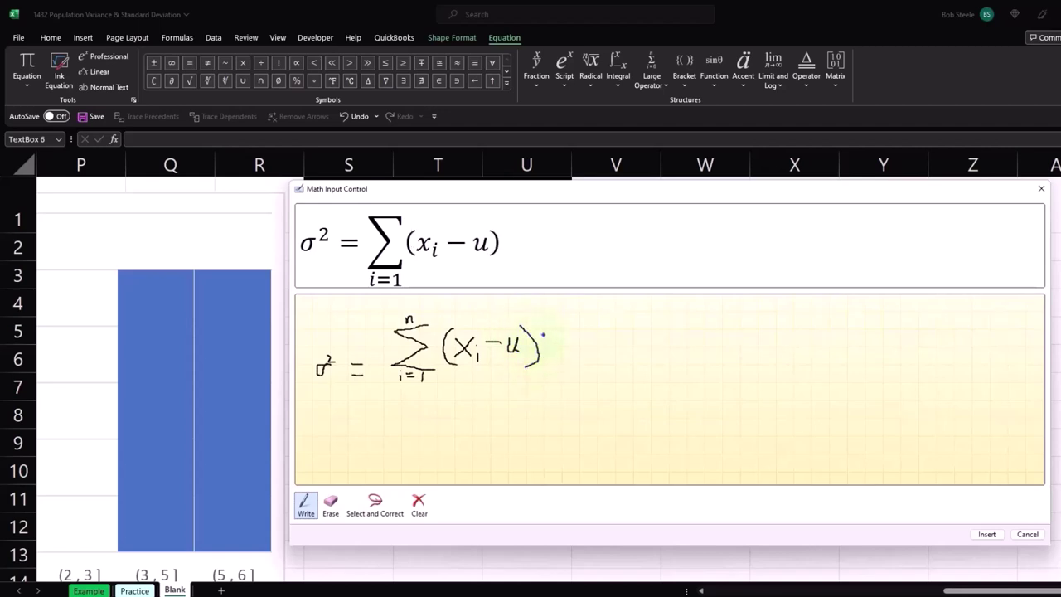
pyautogui.moveTo(538, 328); pyautogui.dragTo(549, 337)
# Erase the n above the sum
pyautogui.click(330, 504)
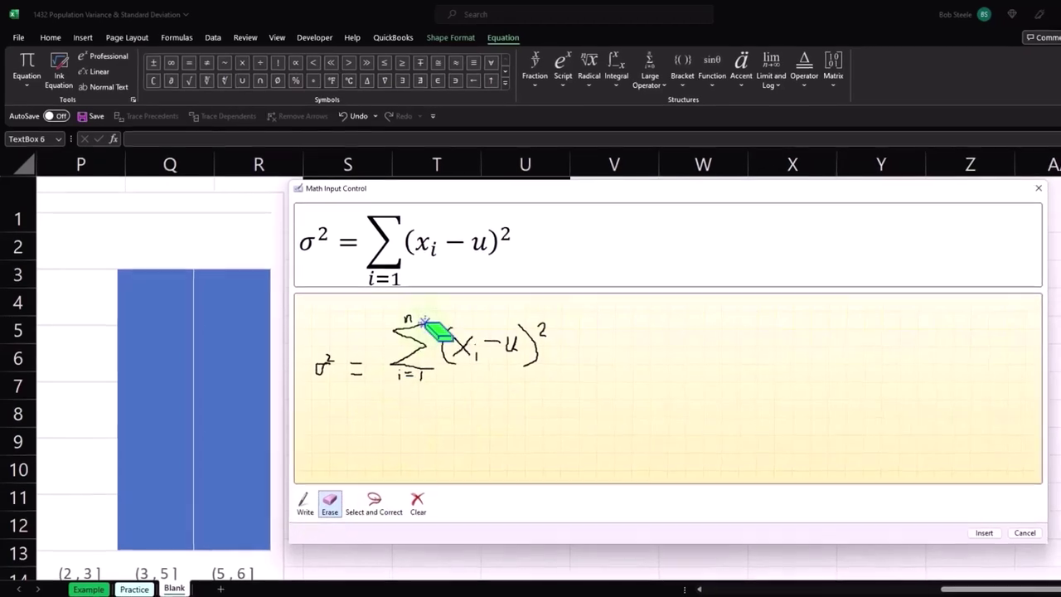
pyautogui.click(419, 321)
pyautogui.click(303, 503)
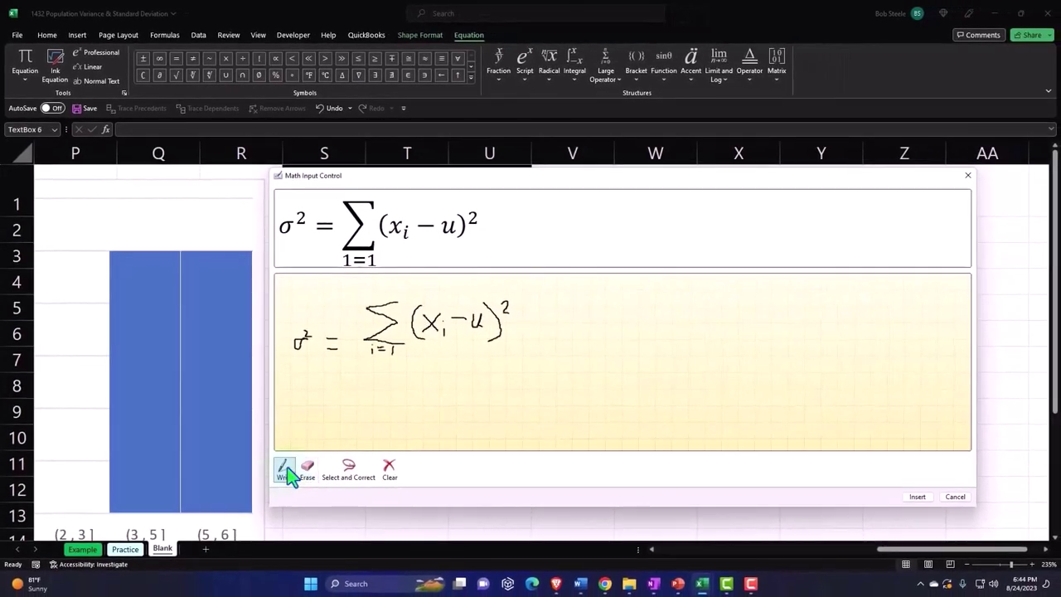
# Rewrite the upper limit and correct it to 'n (Latin Small Letter n)'
pyautogui.moveTo(377, 295); pyautogui.dragTo(378, 303)
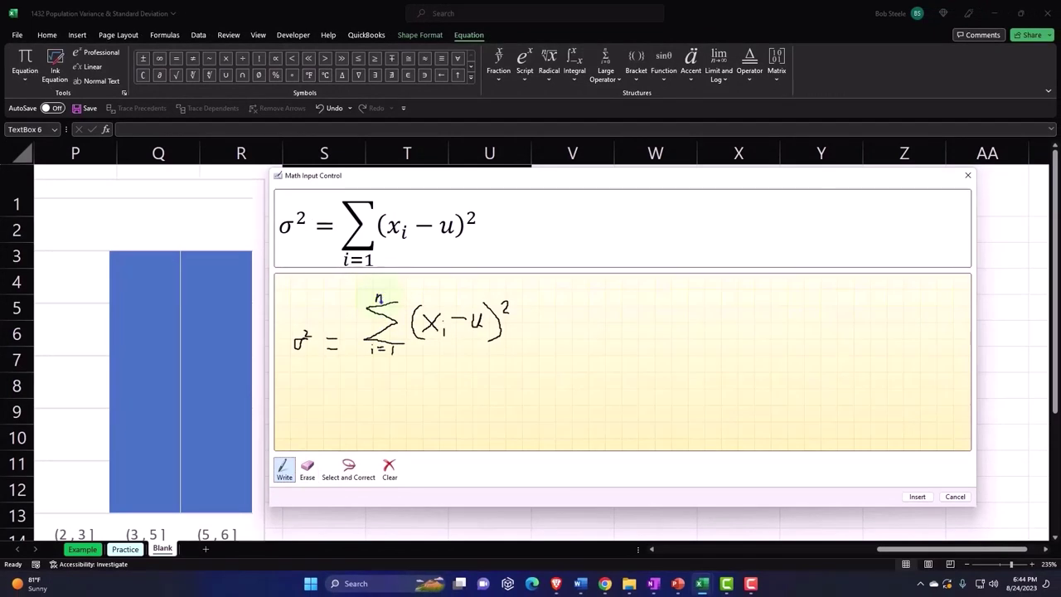
pyautogui.click(349, 476)
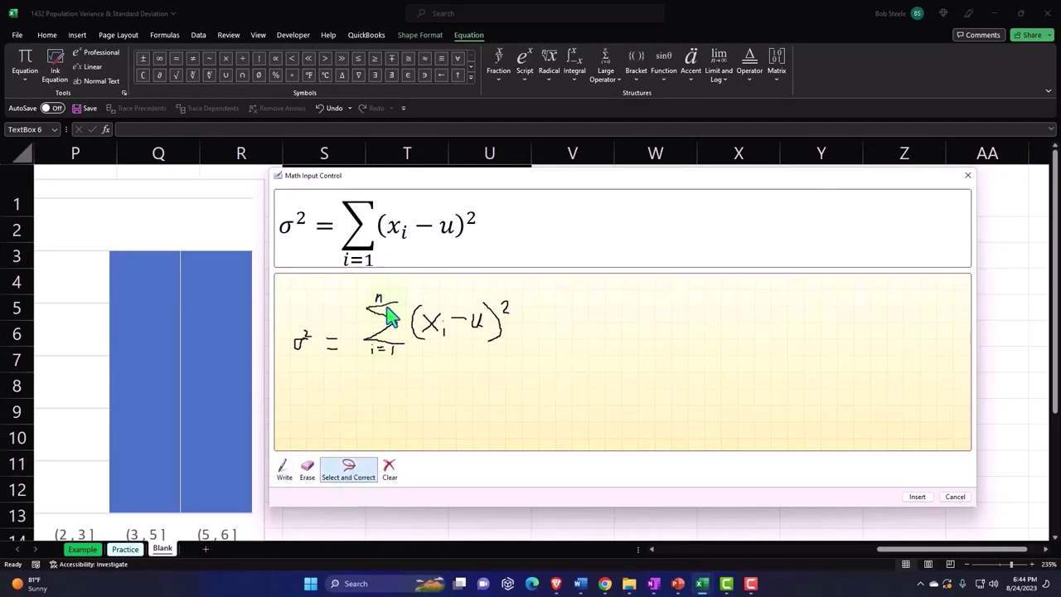
pyautogui.moveTo(378, 296); pyautogui.dragTo(380, 311)
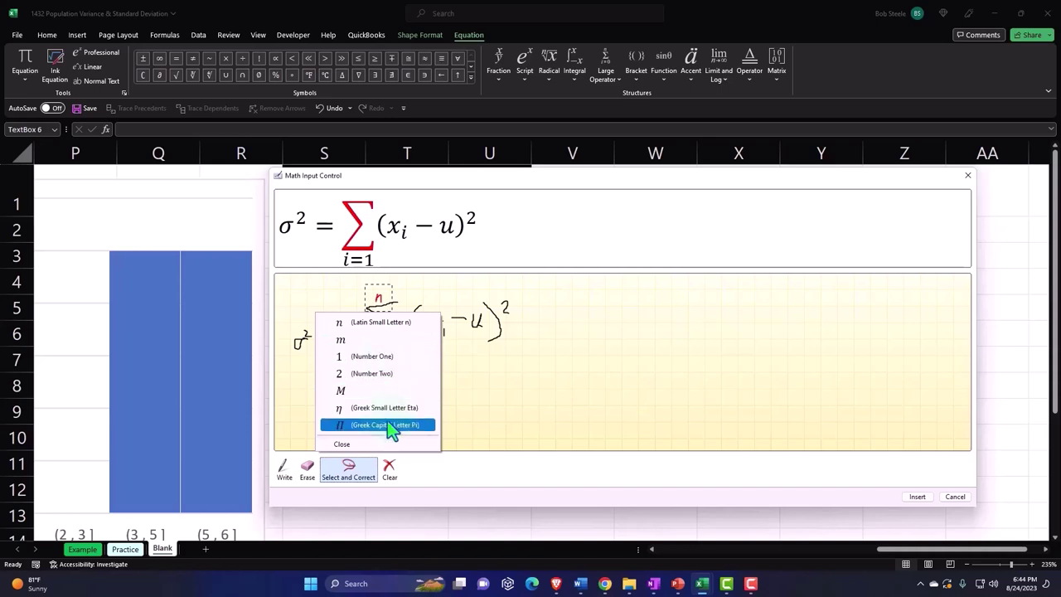
pyautogui.click(382, 323)
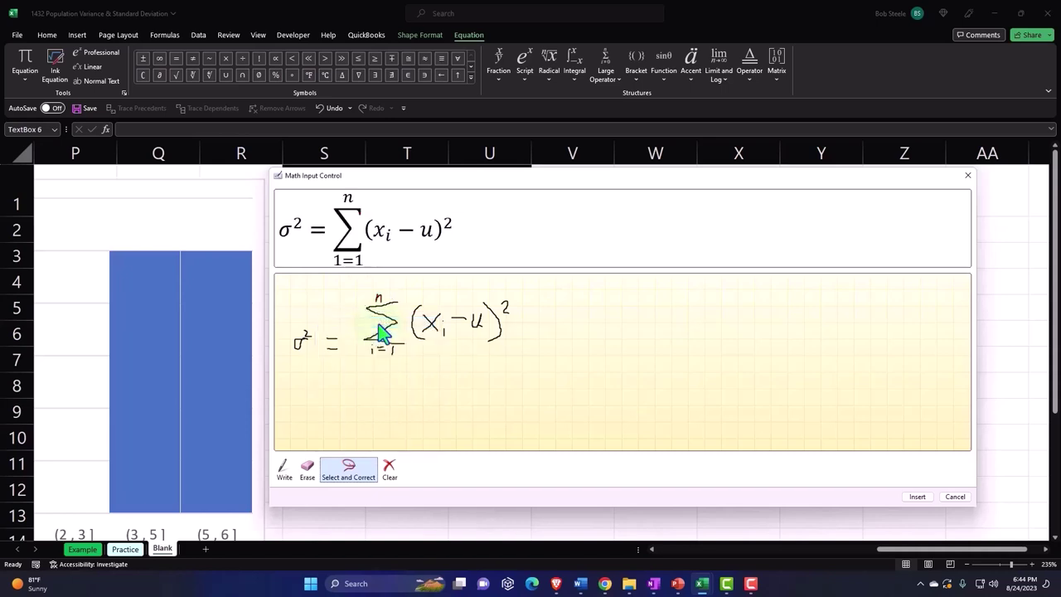